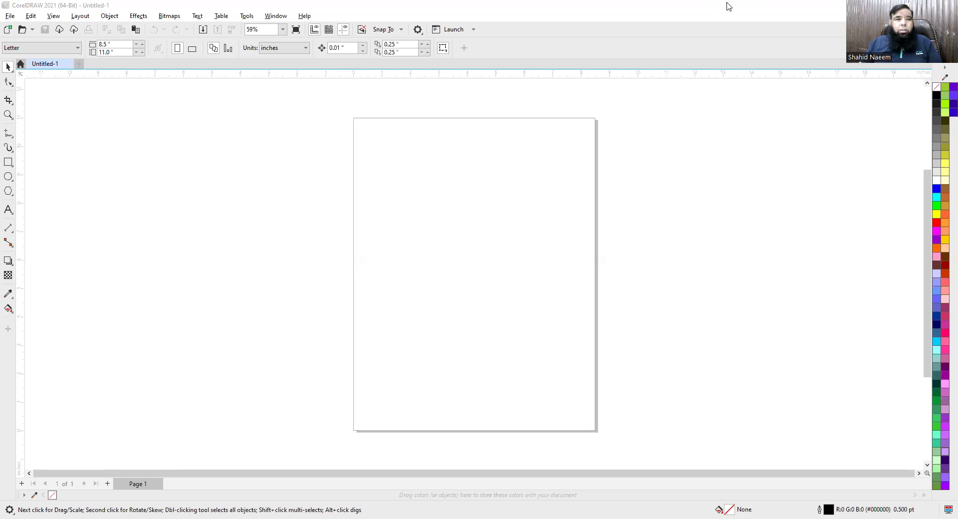
- Draw a square about 5.5 inches wide in the upper part of the page and fill it red
left_click(10, 162)
left_click_drag(367, 136, 446, 205)
key("space")
left_click_drag(368, 137, 436, 207)
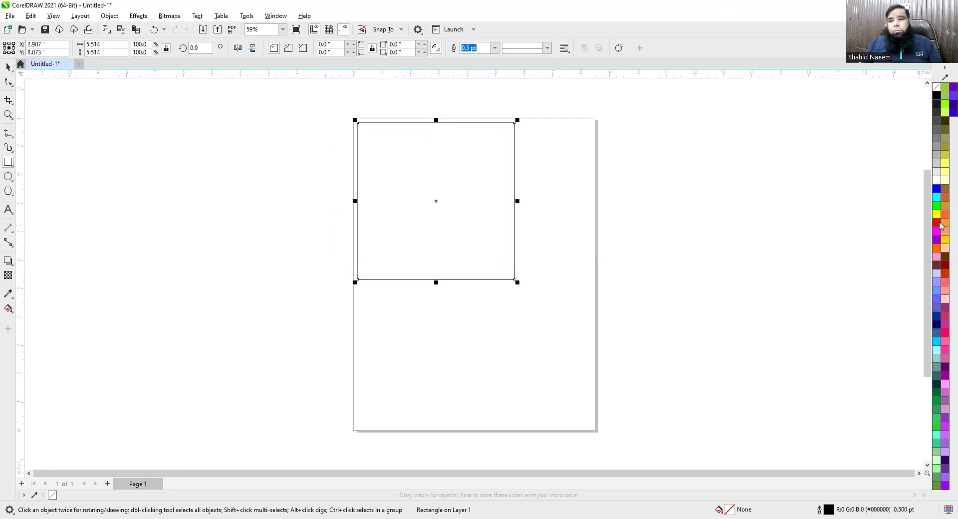
left_click(937, 223)
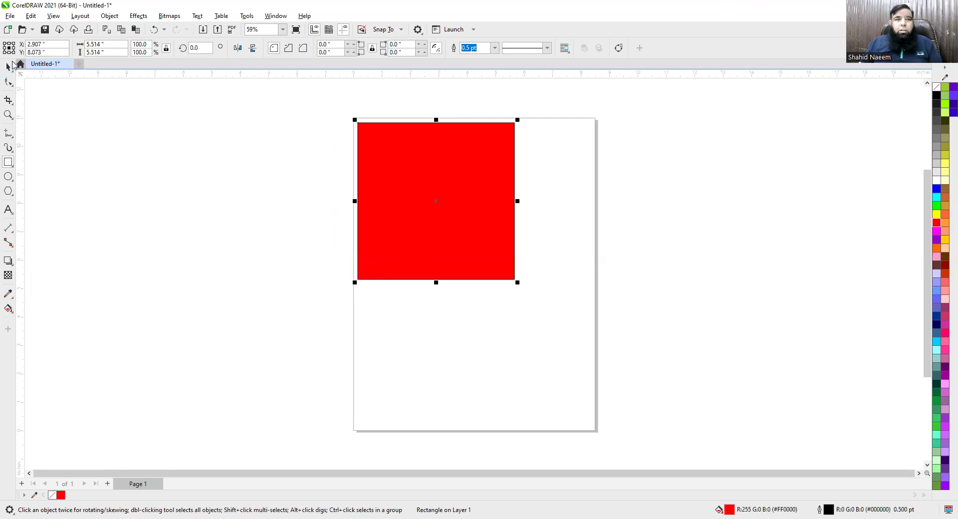
- Scale the red square about its centre to about 2.07 inches and move it into the page's upper-left corner
left_click_drag(517, 282, 468, 233)
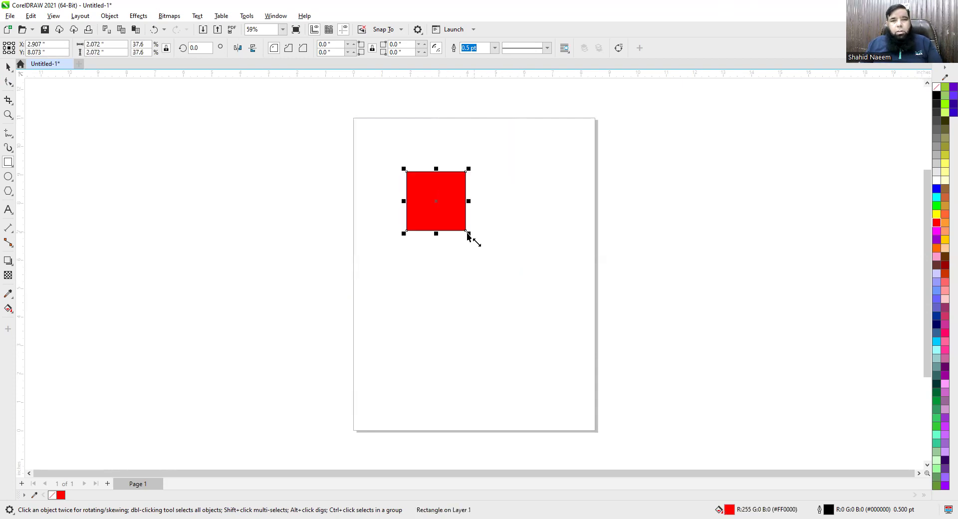
left_click_drag(434, 198, 389, 158)
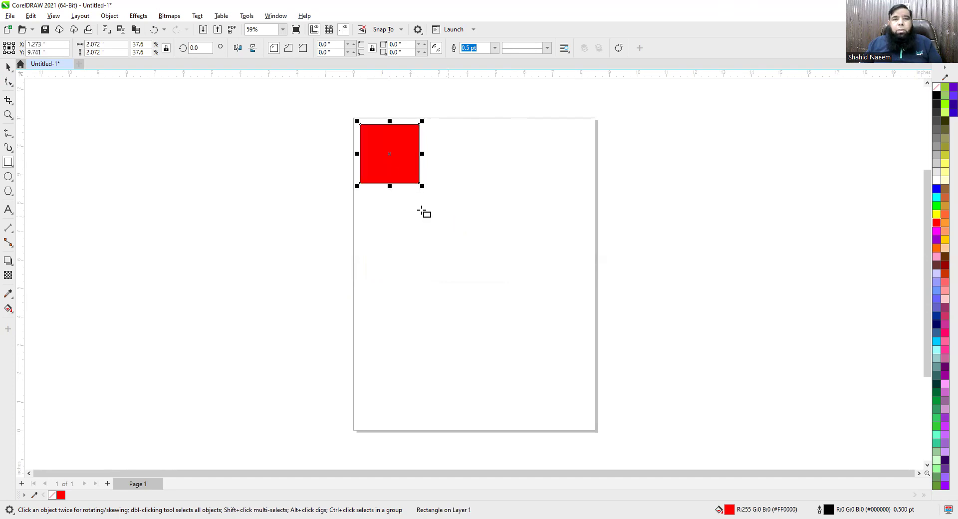
- Place a copy of the red square directly to its right, level with the original
left_click_drag(391, 154, 459, 158)
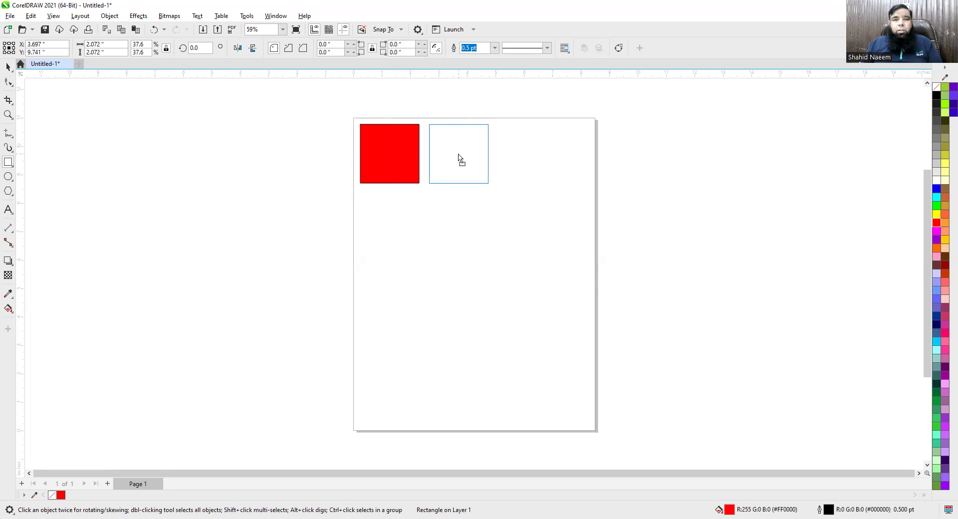
left_click_drag(458, 155, 458, 153)
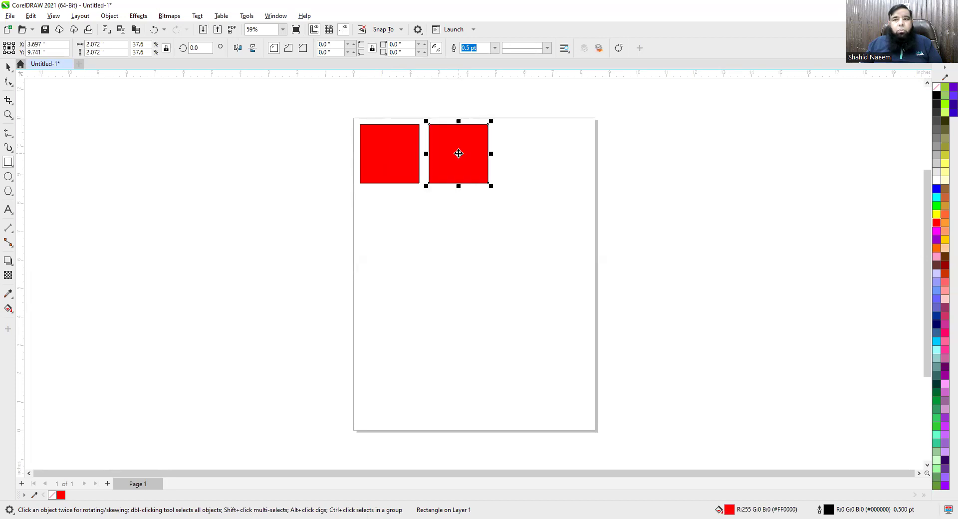
- Copy the second red square to its right and repeat that duplication three times to make a row of six squares
left_click_drag(457, 155, 528, 155)
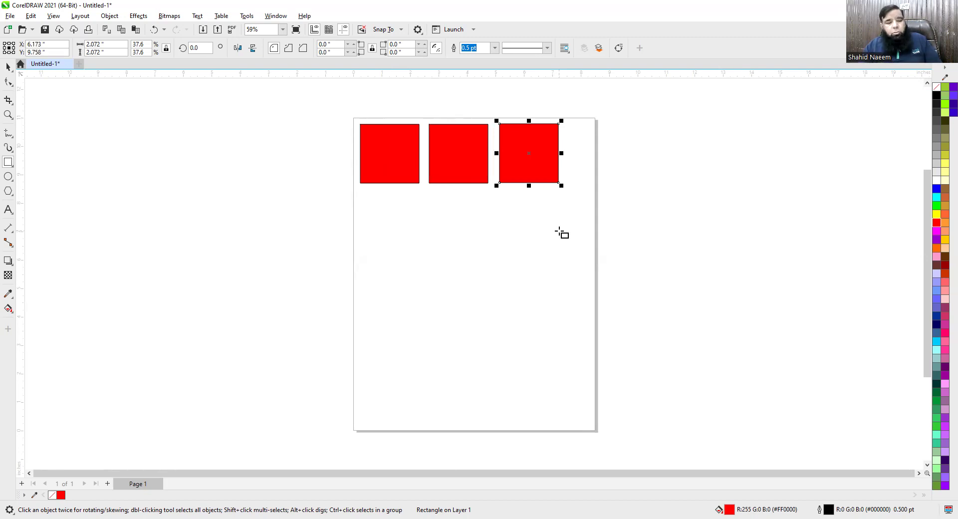
key("ctrl+r")
key("ctrl+r")
key("ctrl+r")
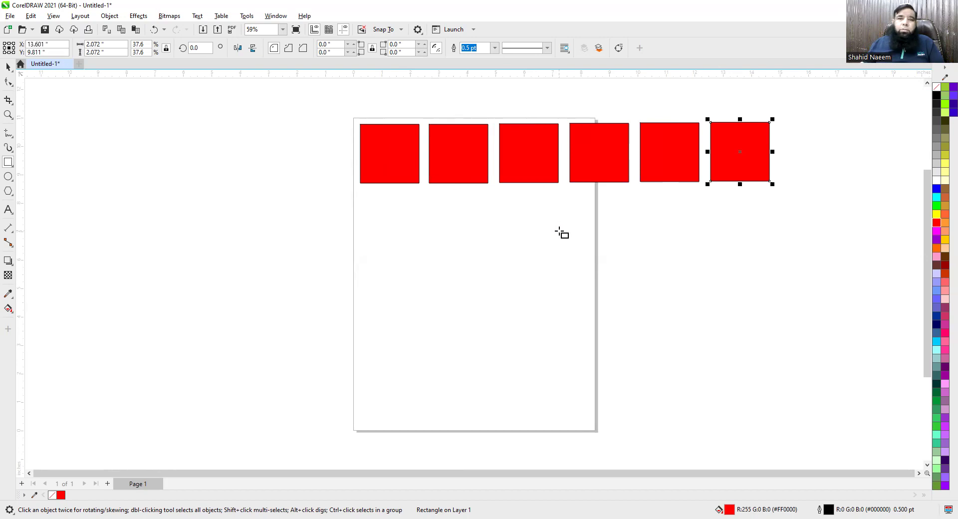
- Place a copy of the first red square below it and fill the copy blue
left_click(8, 67)
left_click(394, 160)
left_click_drag(394, 160, 391, 240)
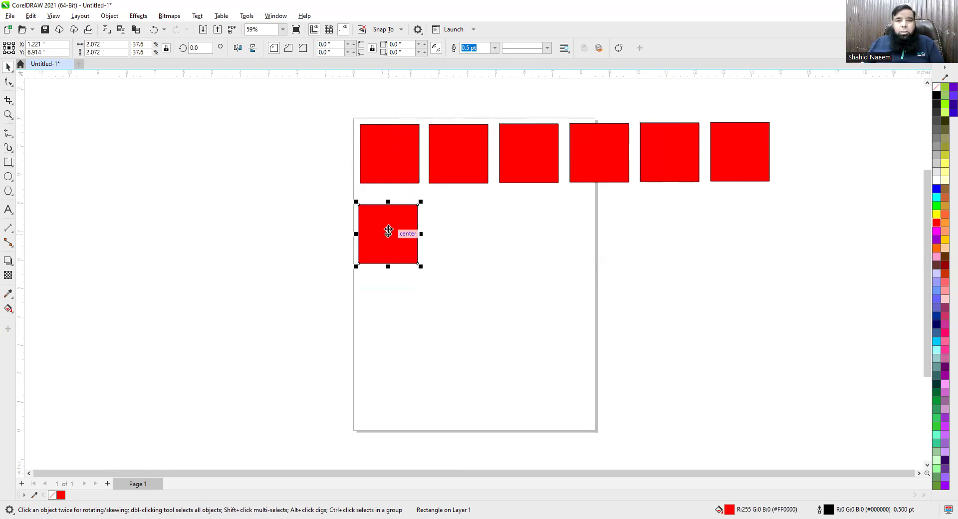
left_click(936, 189)
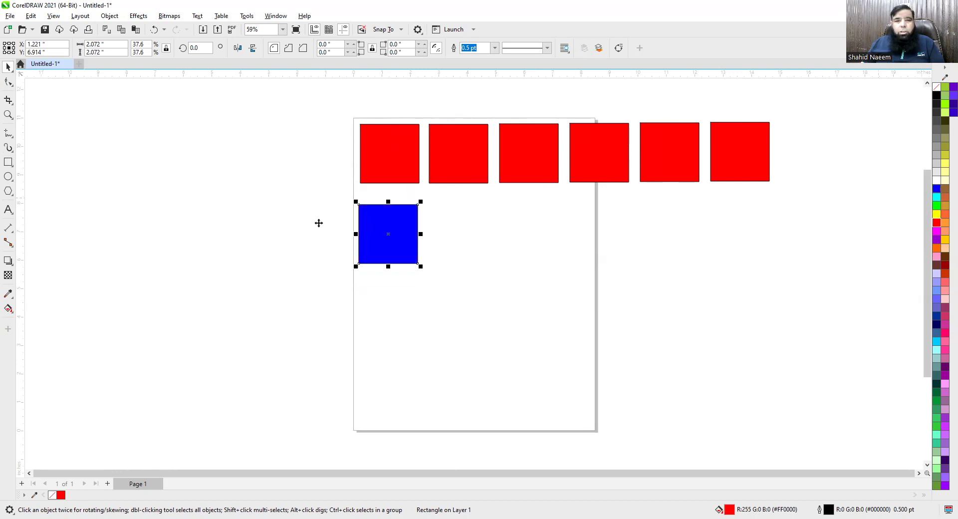
- Duplicate the blue square three times to extend a column of four blue squares downward
left_click(30, 16)
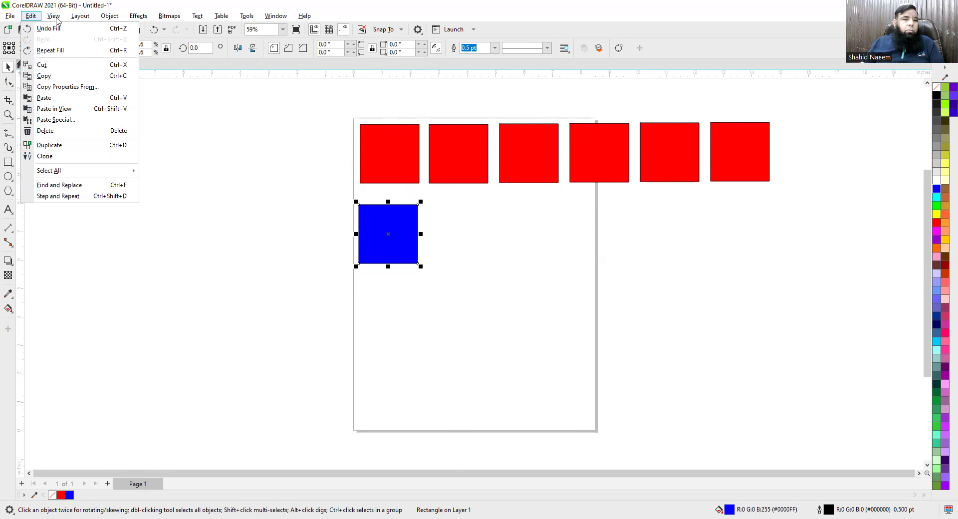
mouse_move(56, 20)
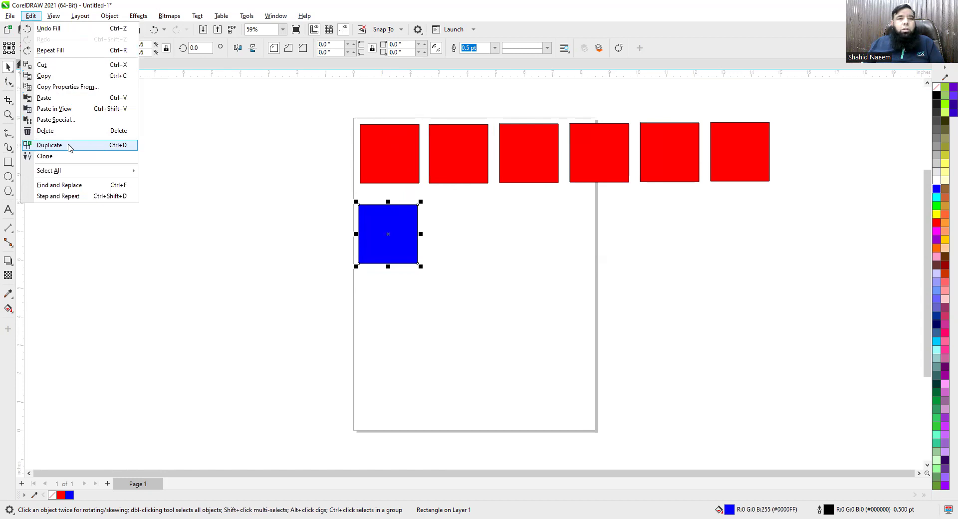
left_click(384, 233)
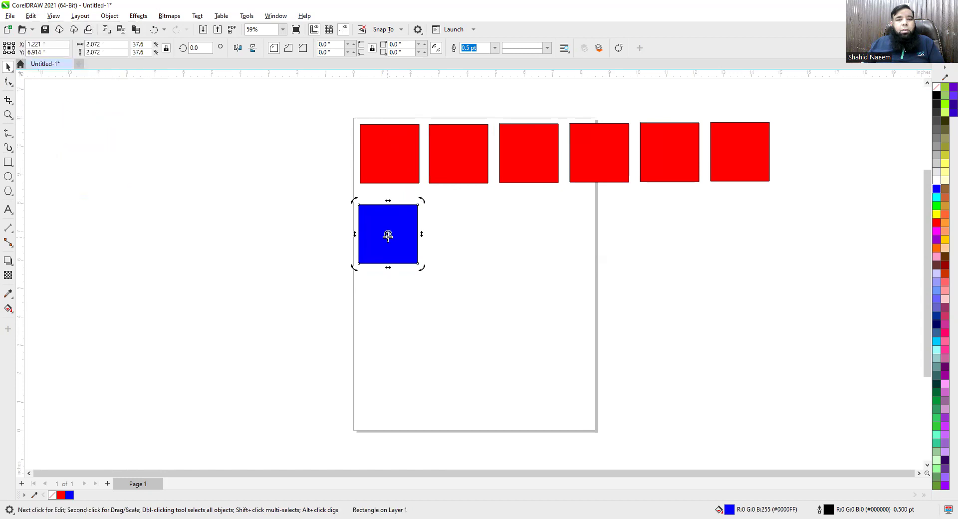
left_click(30, 17)
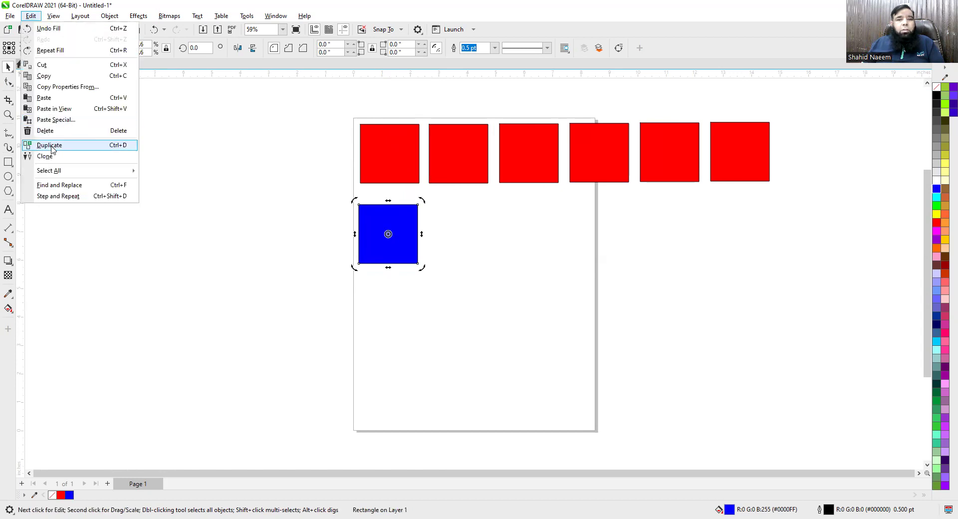
left_click(50, 145)
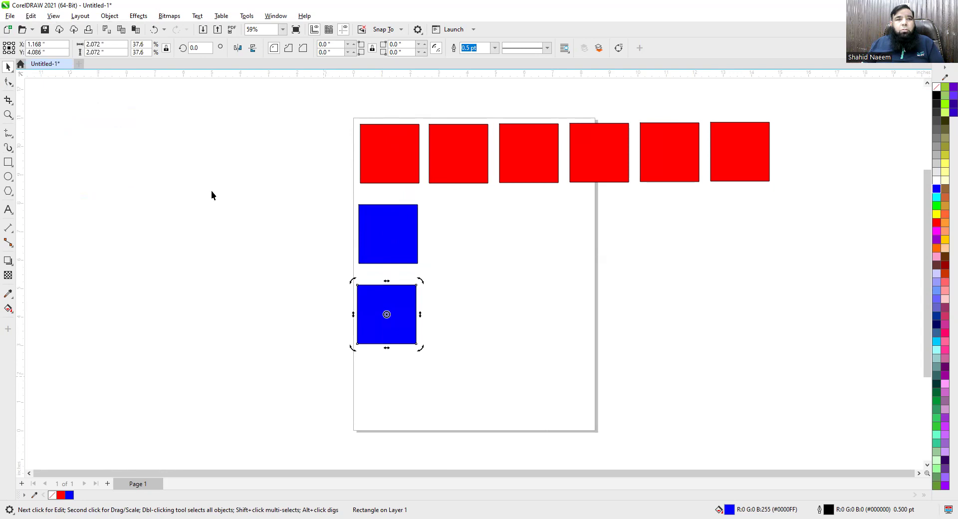
left_click(31, 18)
left_click(51, 148)
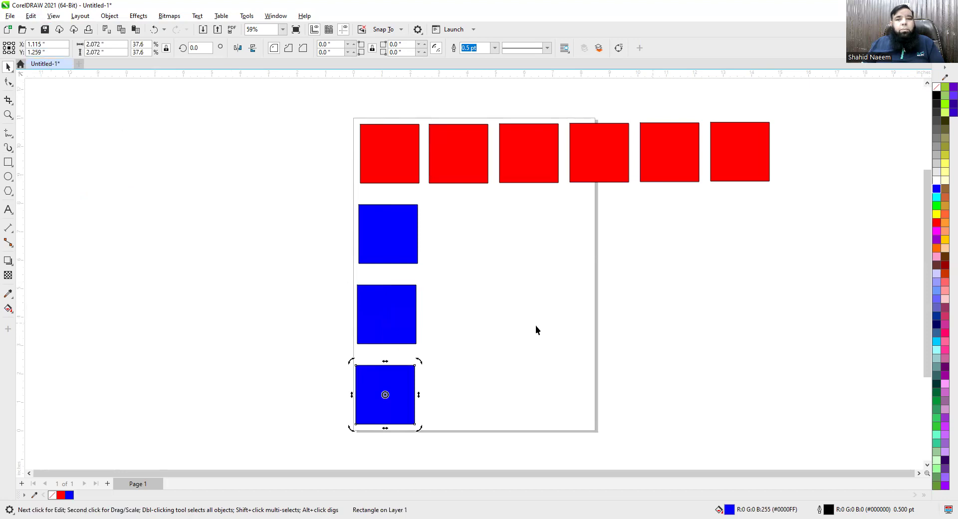
left_click(31, 16)
left_click(50, 145)
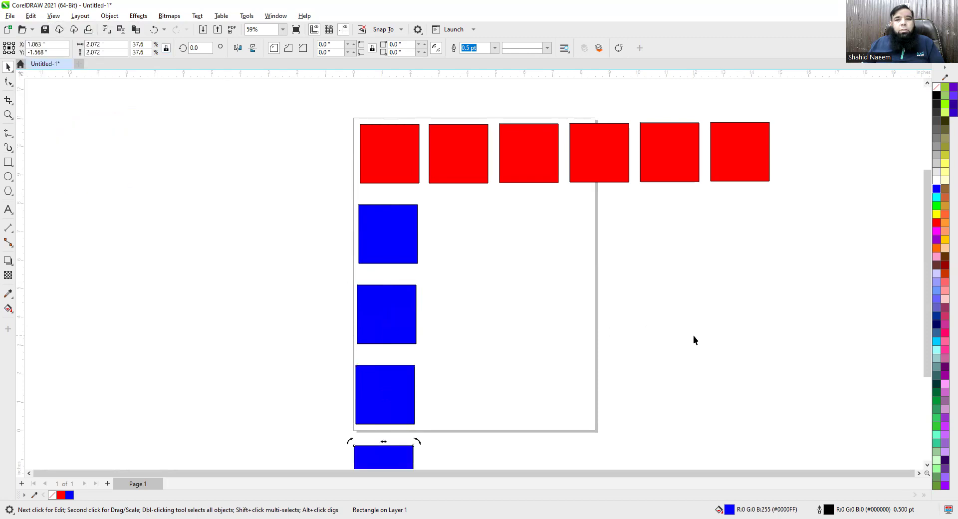
- Delete the four rightmost red squares, leaving only the first two in the row
scroll(697, 328, "down", 1)
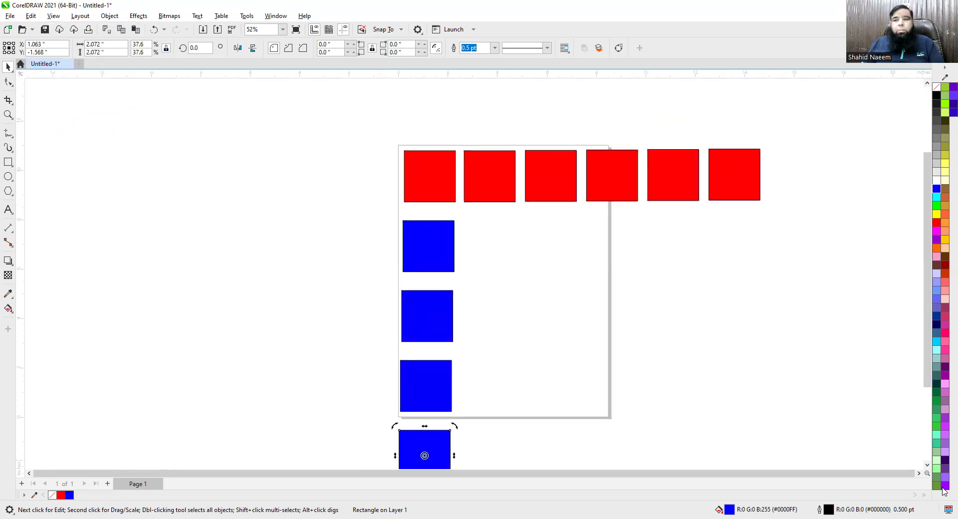
left_click(926, 465)
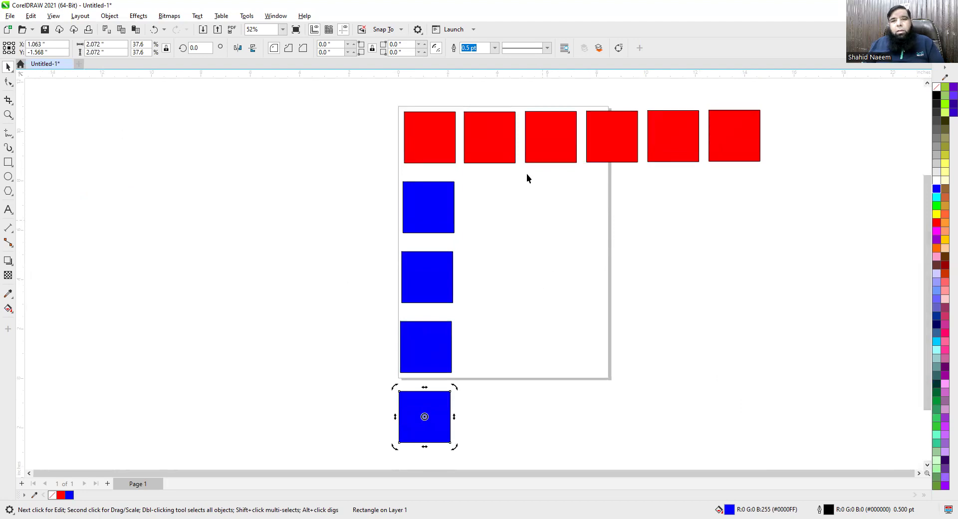
left_click_drag(787, 96, 529, 175)
key("Delete")
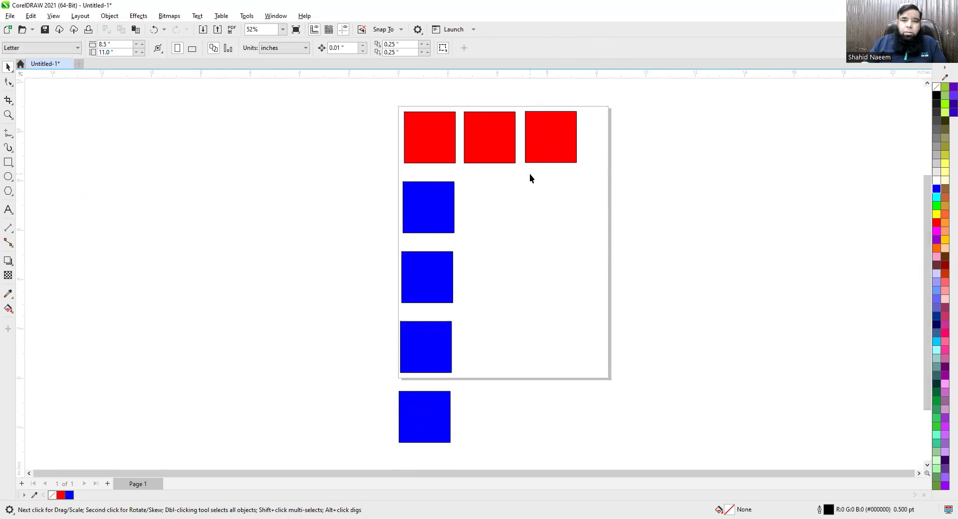
left_click(566, 134)
key("Delete")
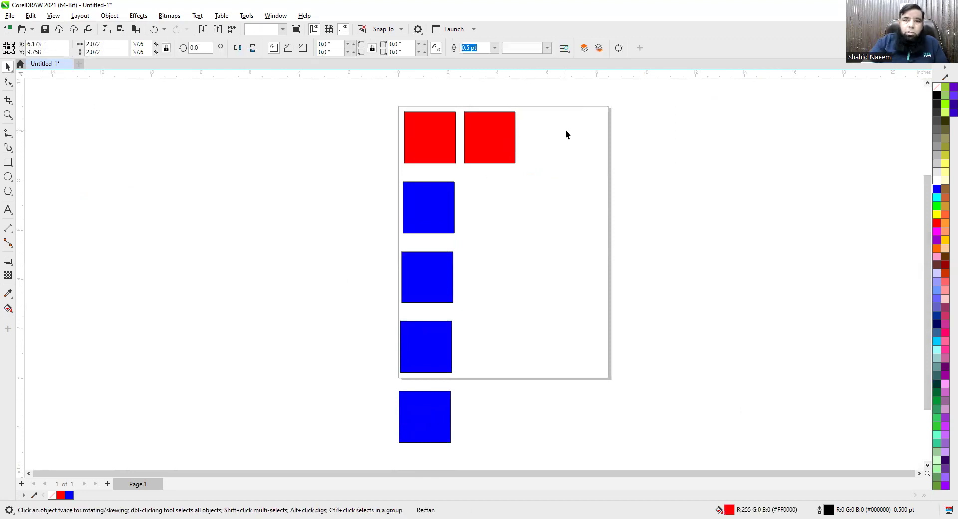
- Clone the second red square and place the clone directly below it, beside the first blue square
left_click(504, 142)
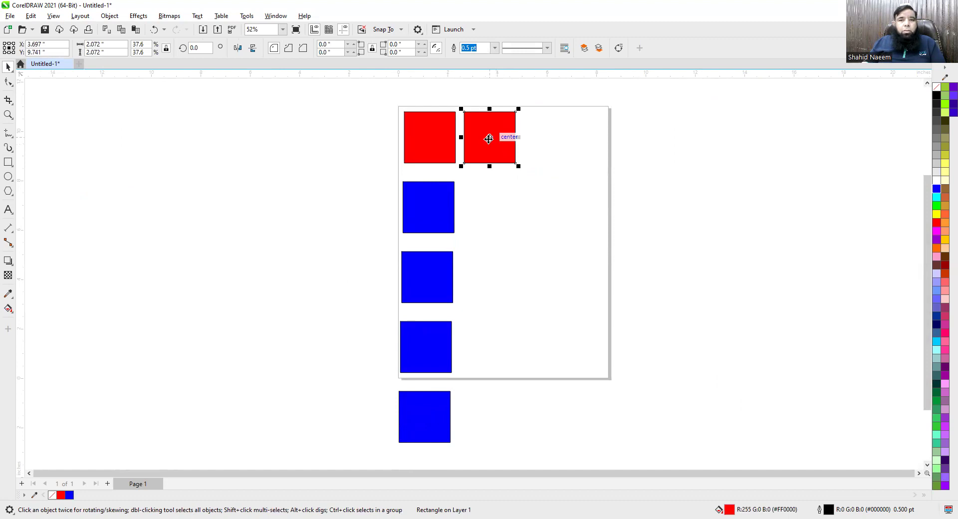
left_click(31, 16)
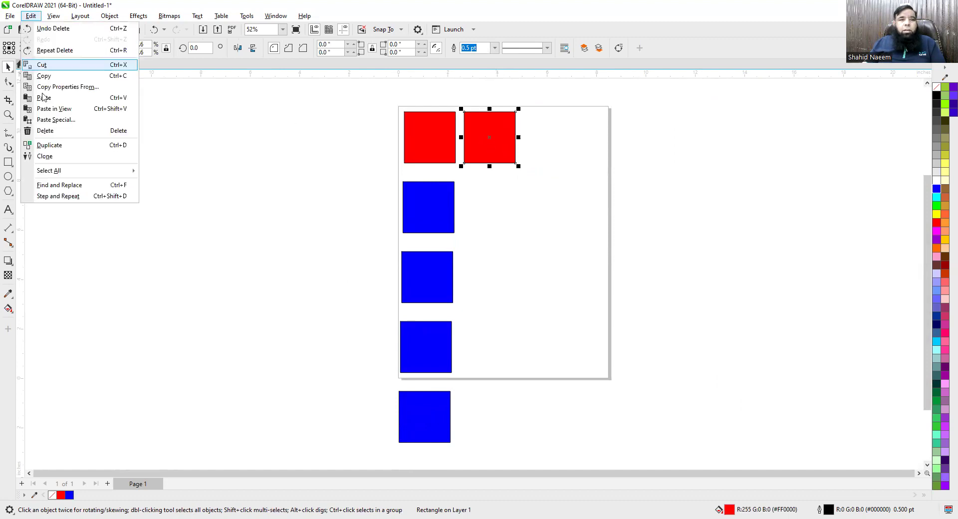
left_click(64, 157)
left_click_drag(497, 167, 489, 208)
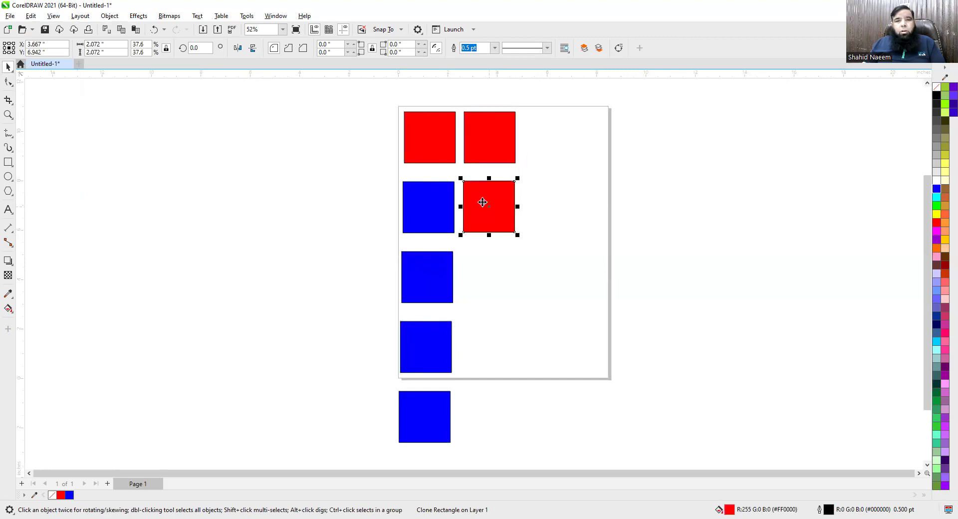
- Clone the original second red square again and place the clone beside the second blue square
left_click(37, 18)
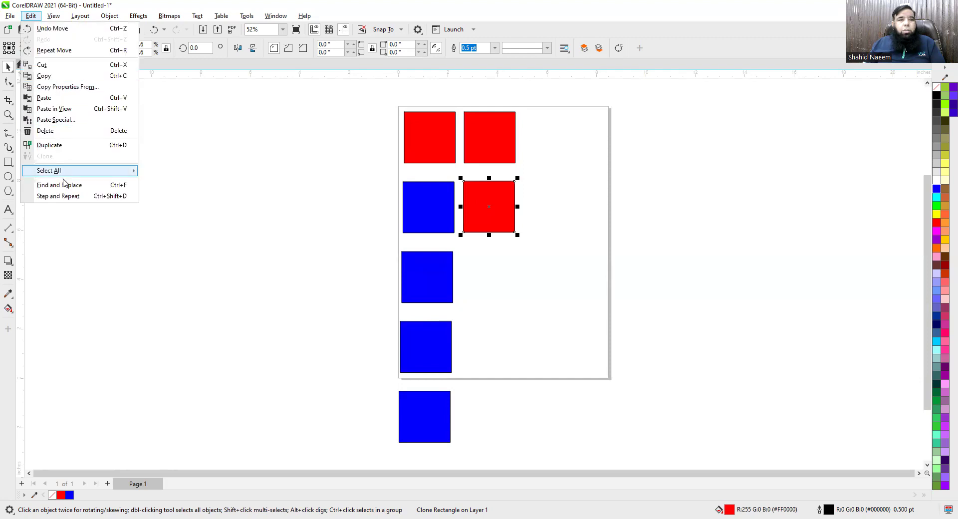
left_click(500, 142)
left_click(40, 19)
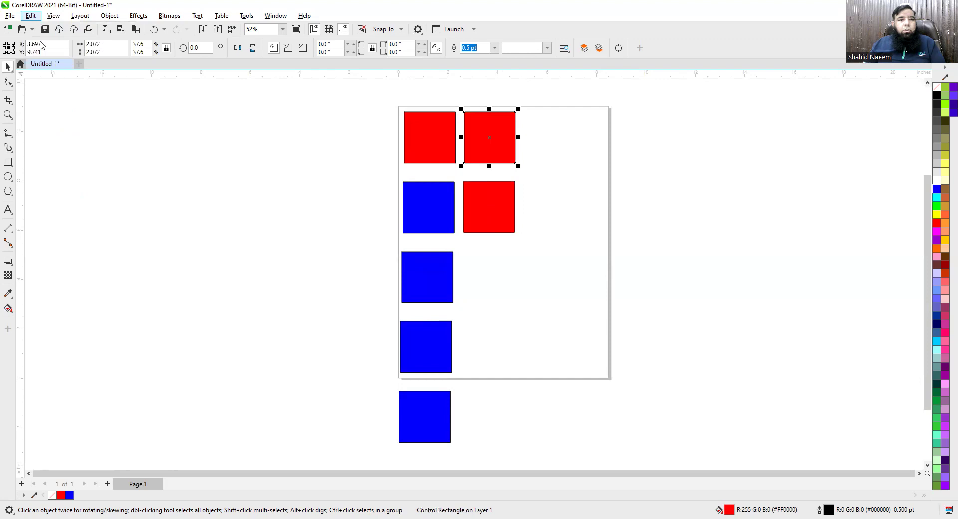
left_click(56, 158)
mouse_move(483, 132)
left_mouse_down()
mouse_move(492, 284)
mouse_move(480, 285)
left_mouse_up()
- Make another clone of the second red square in the top row and place it beside the third blue square
left_click(493, 143)
left_click(31, 16)
left_click(45, 156)
mouse_move(492, 155)
left_mouse_down()
mouse_move(504, 366)
mouse_move(477, 340)
left_mouse_up()
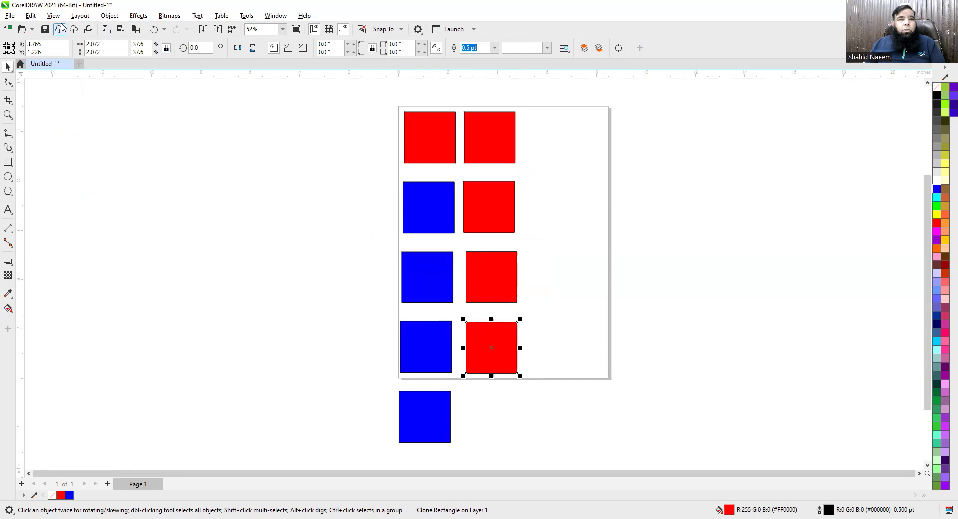
- Clone the top-row control square once more, place the clone beside the fourth blue square below the page, and clear the selection
left_click(33, 16)
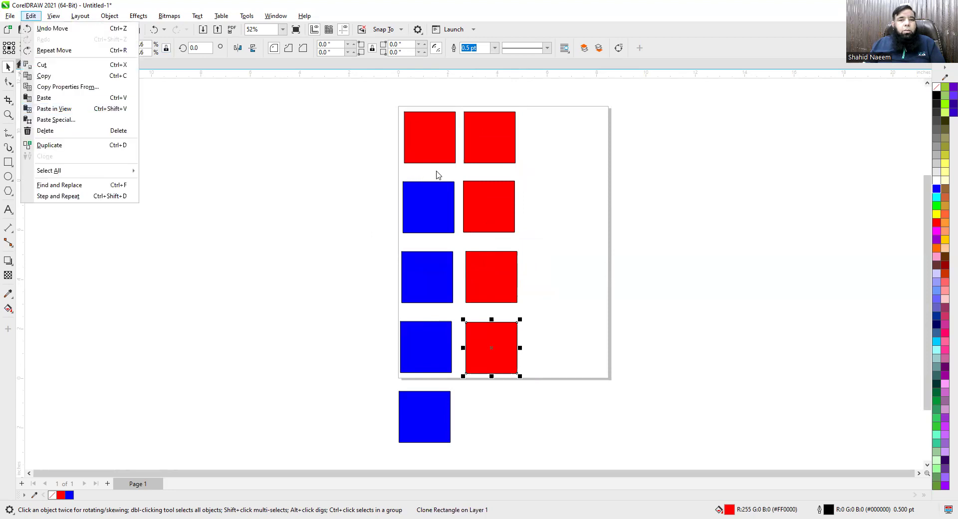
left_click(478, 144)
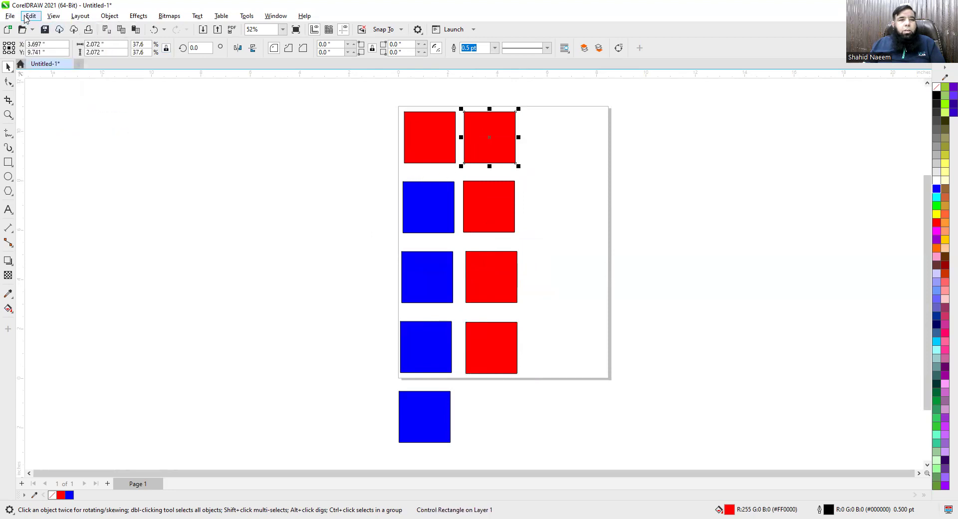
left_click(31, 16)
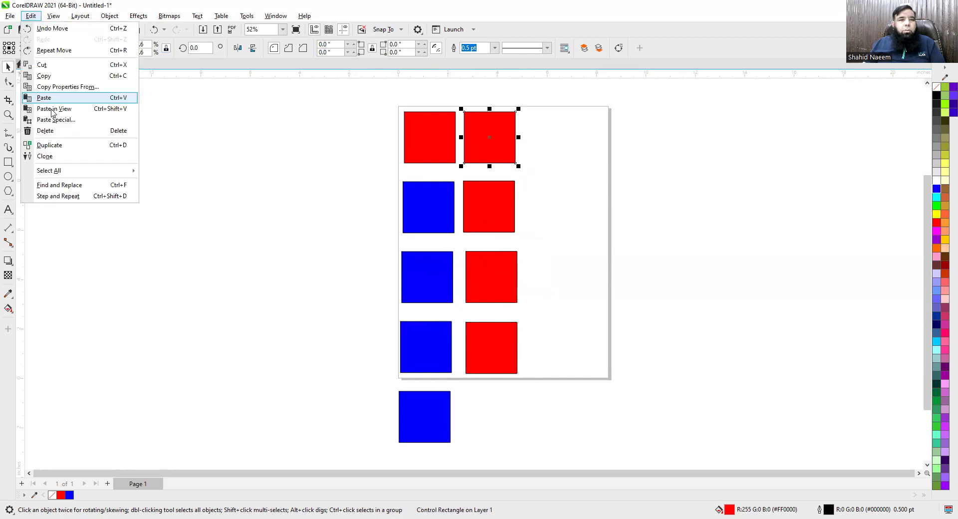
left_click(60, 157)
mouse_move(486, 128)
left_mouse_down()
mouse_move(504, 295)
mouse_move(487, 417)
mouse_move(497, 422)
mouse_move(483, 410)
left_mouse_up()
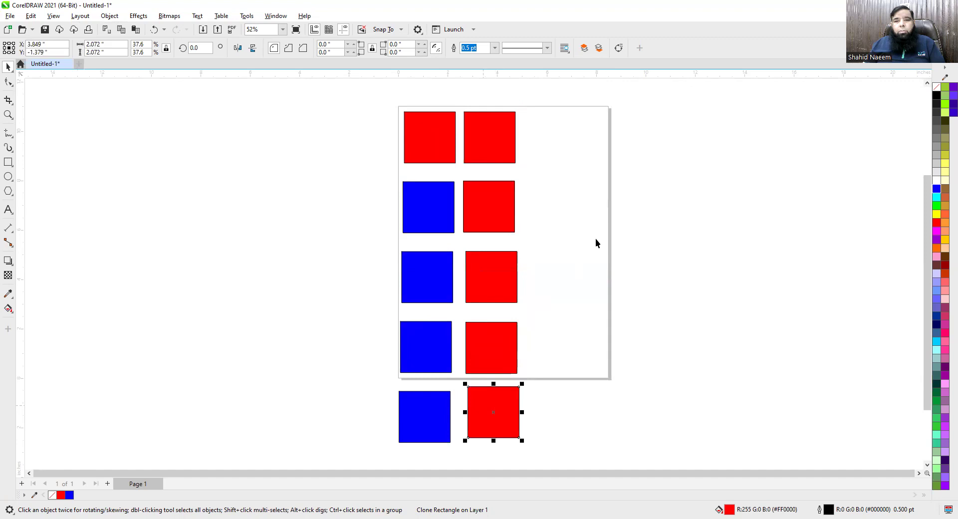
left_click(672, 231)
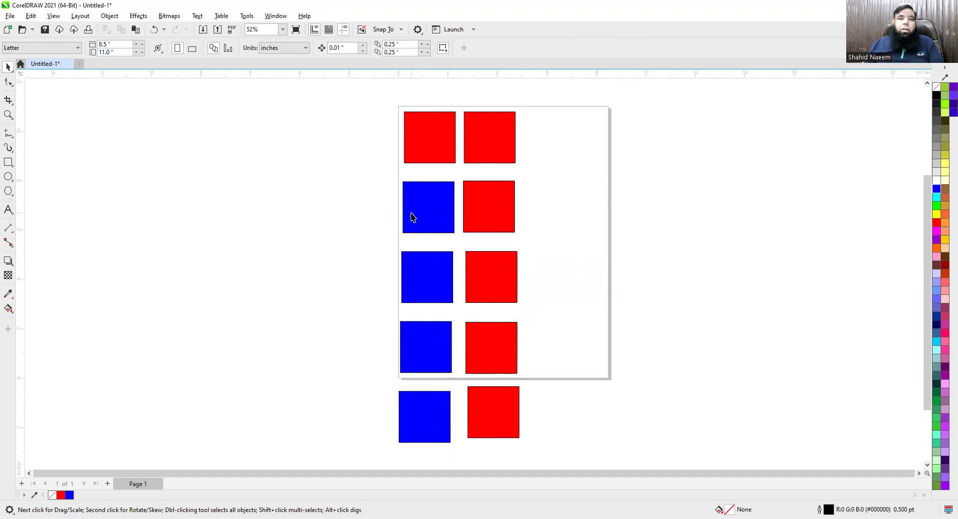
left_click(426, 349)
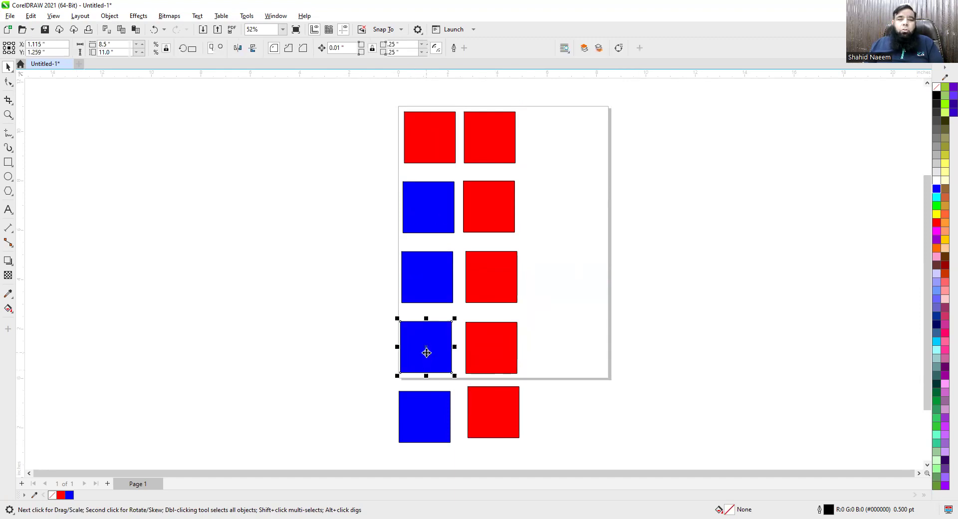
left_click(34, 19)
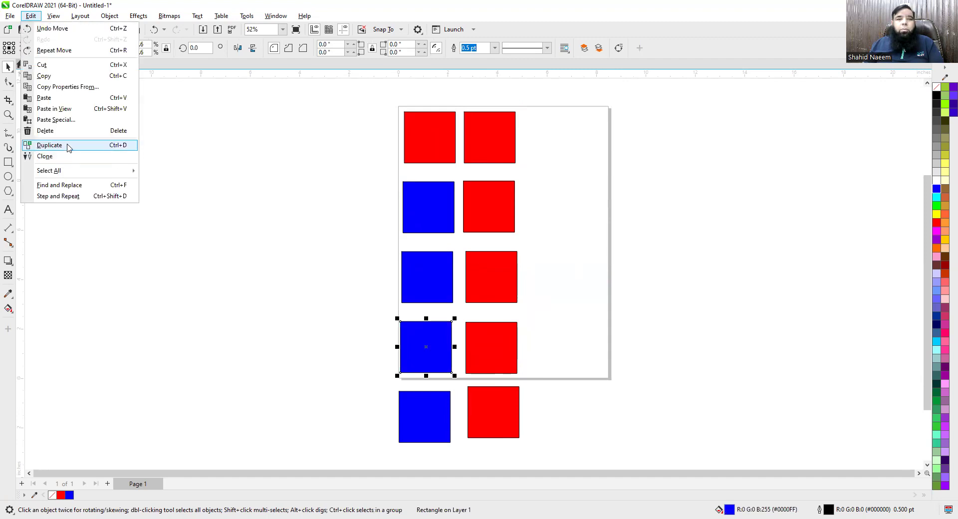
left_click(492, 277)
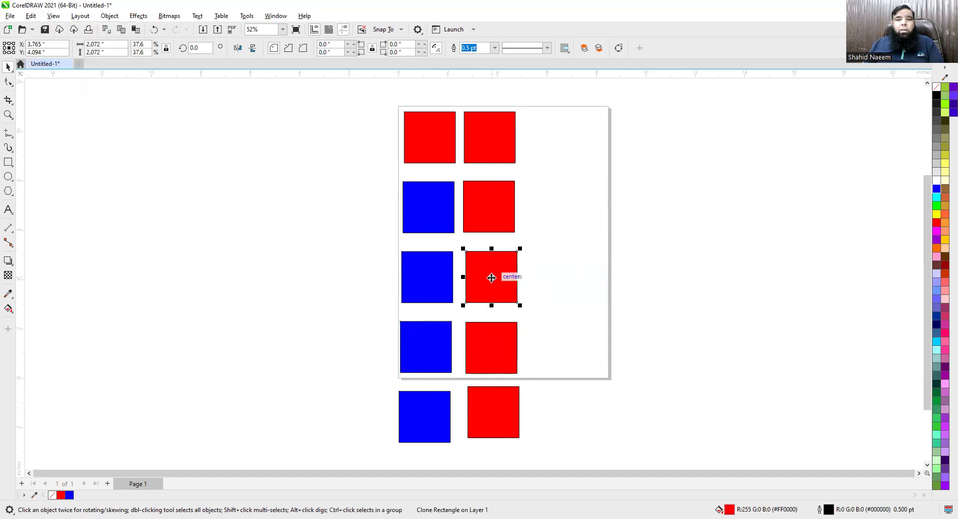
- Clone the second top-row red square once more and place the clone beside the lowest red clone below the page
left_click(30, 16)
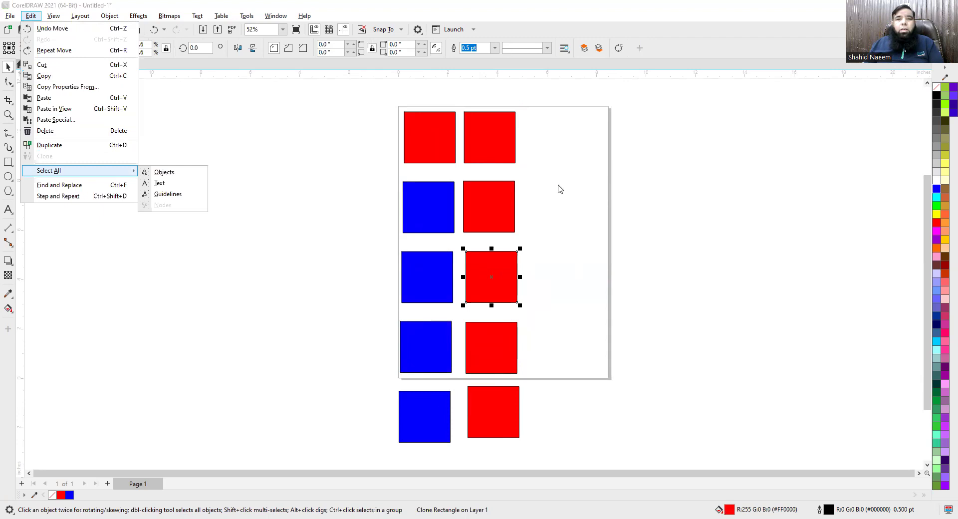
left_click(504, 156)
left_click(504, 151)
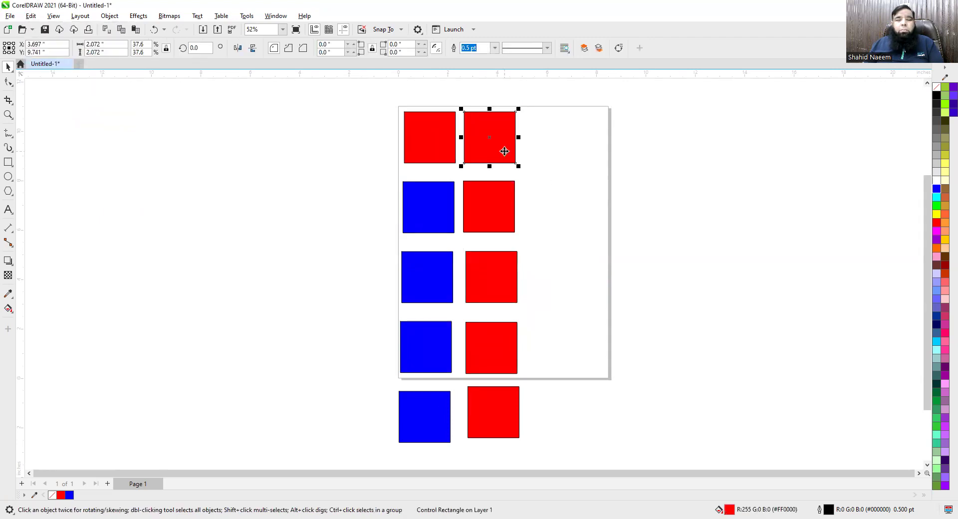
left_click(29, 16)
left_click(45, 156)
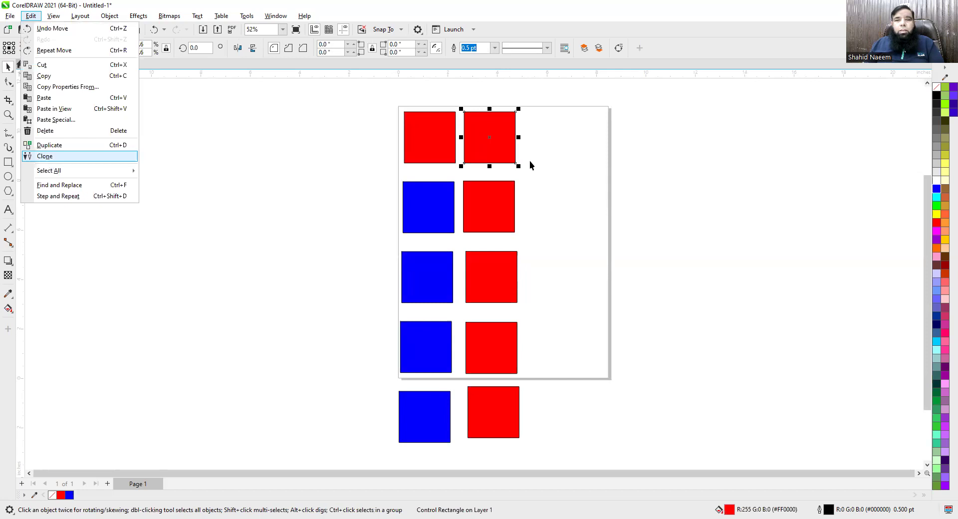
mouse_move(490, 121)
left_mouse_down()
mouse_move(607, 398)
mouse_move(569, 414)
mouse_move(552, 403)
left_mouse_up()
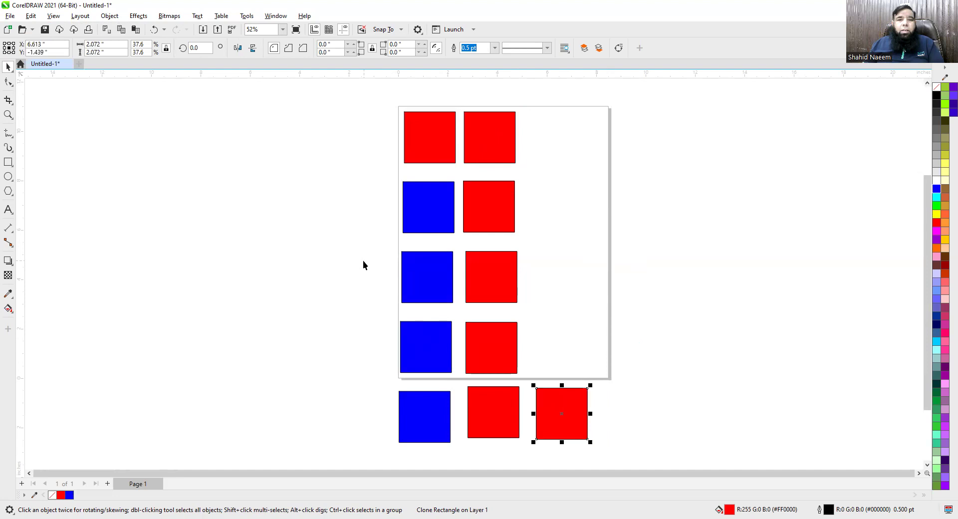
- Copy the first blue square to beside the page and duplicate it downward to form a column of four
left_click(424, 421)
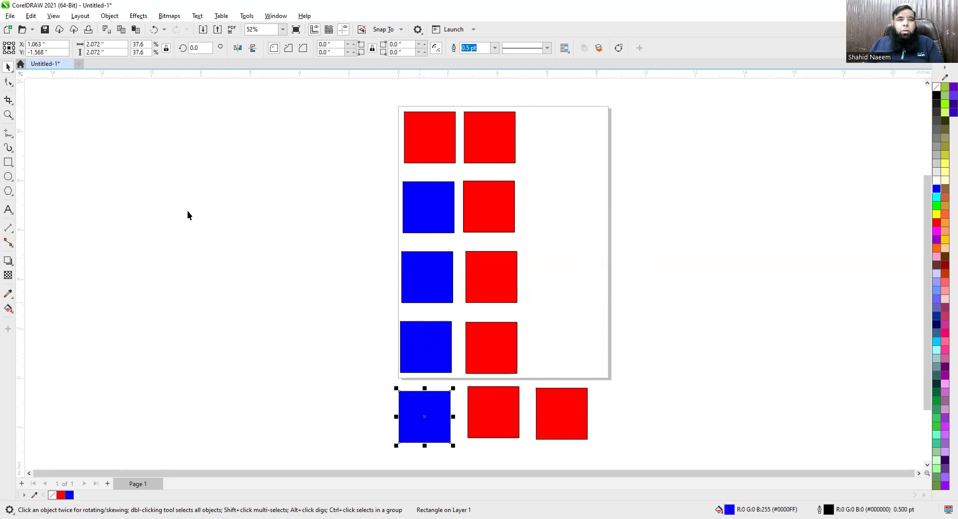
left_click(417, 215)
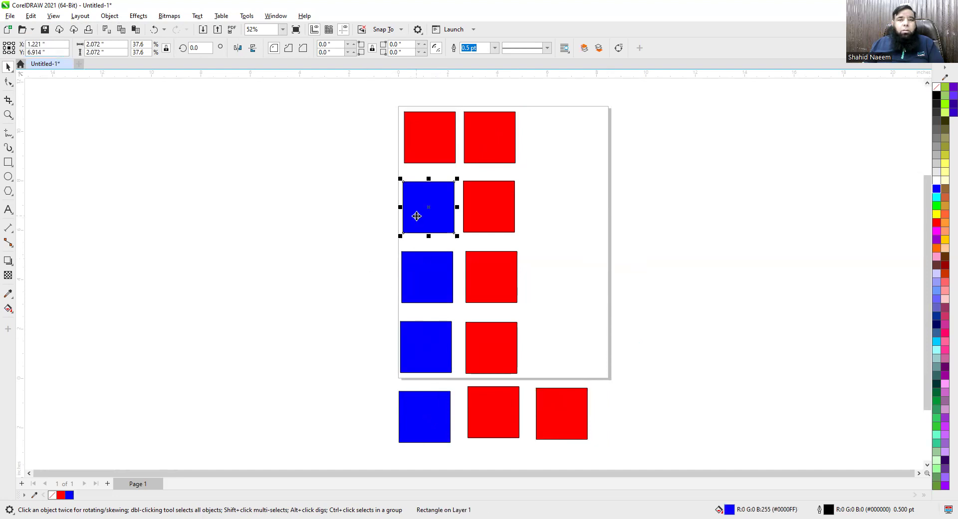
left_click_drag(416, 215, 361, 294)
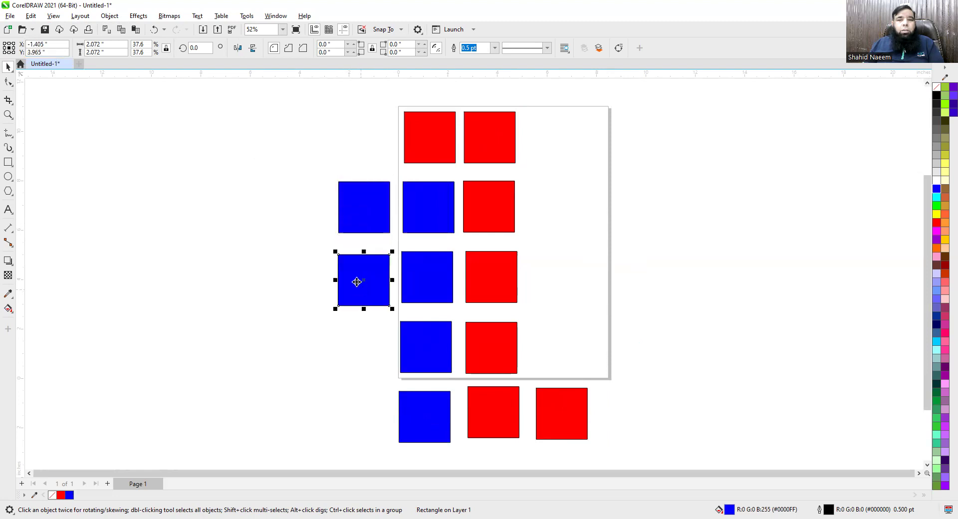
left_click(31, 17)
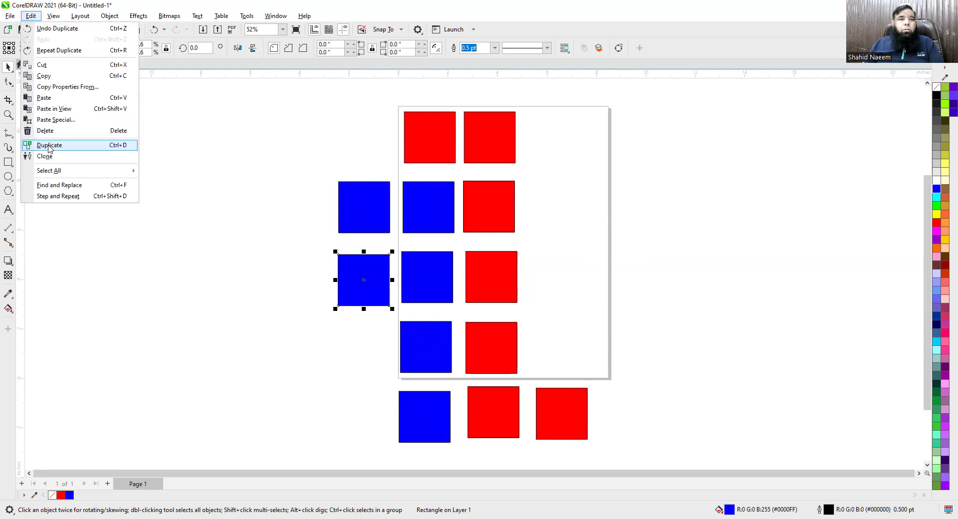
left_click(48, 145)
left_click(31, 16)
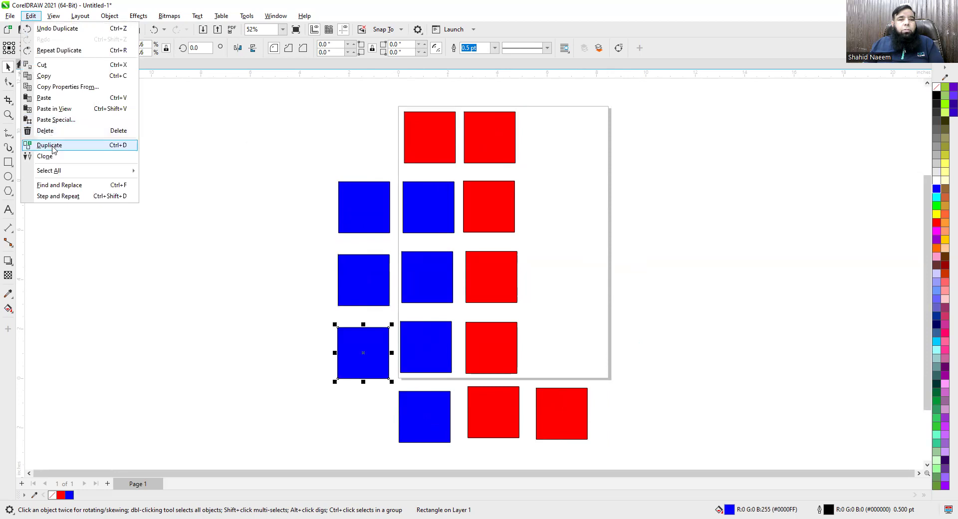
left_click(50, 144)
left_click(250, 118)
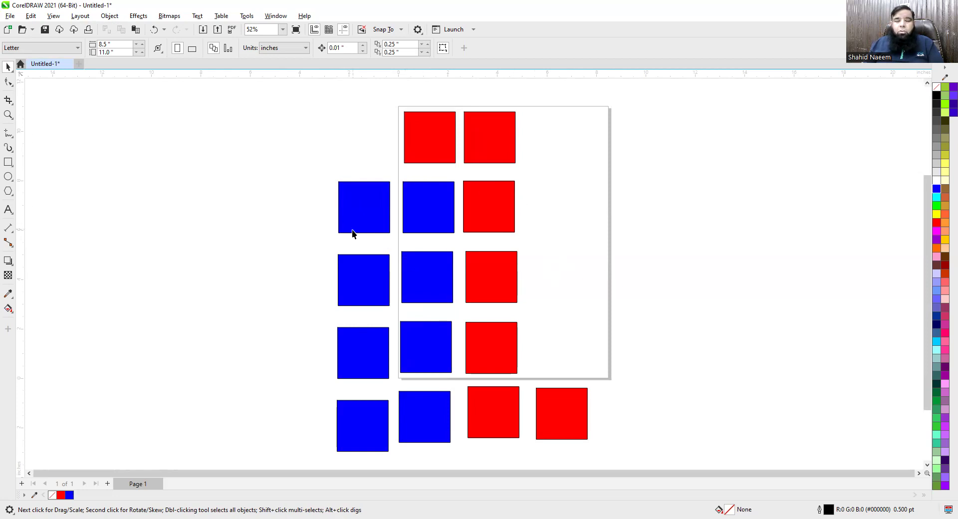
- Recolour the first, third and fourth squares of the outer blue column green, brown and cyan, and the on-page column's second square orange
left_click(364, 218)
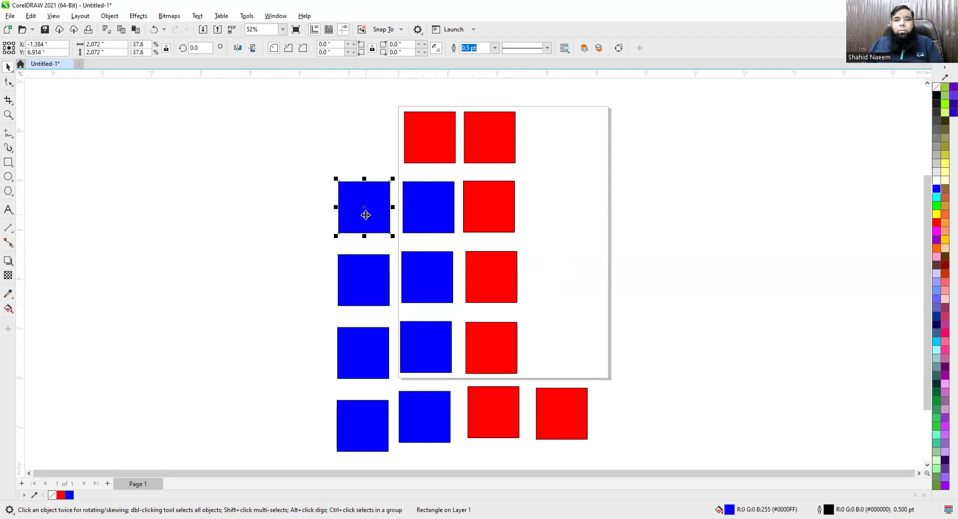
left_click(936, 208)
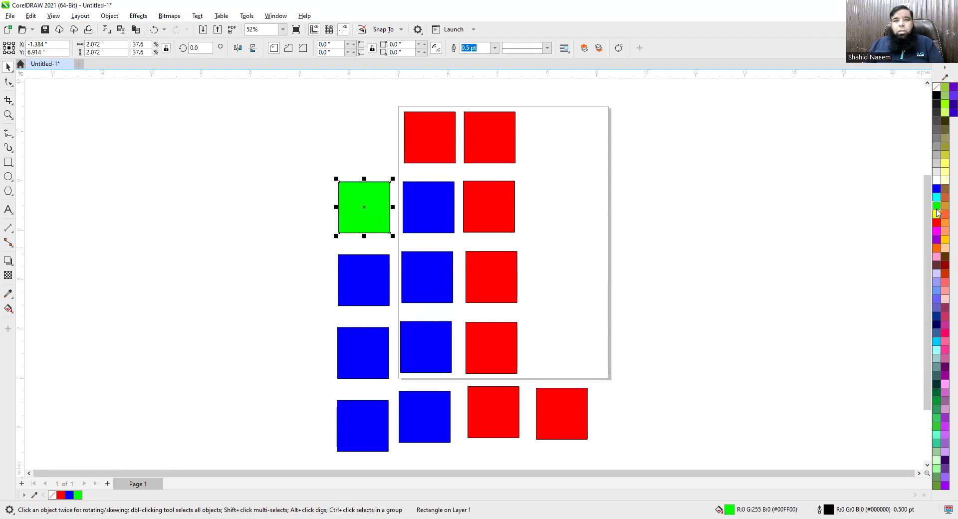
left_click(424, 287)
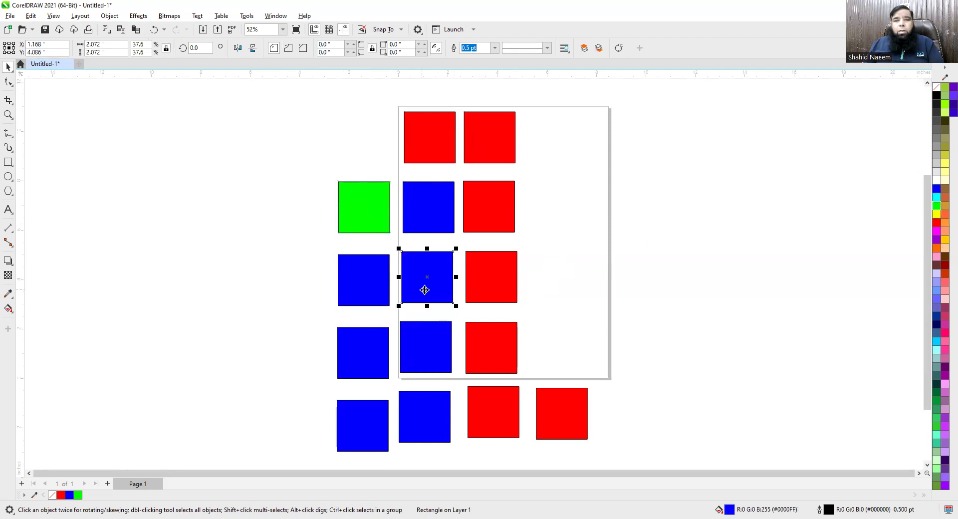
left_click(936, 248)
left_click(377, 368)
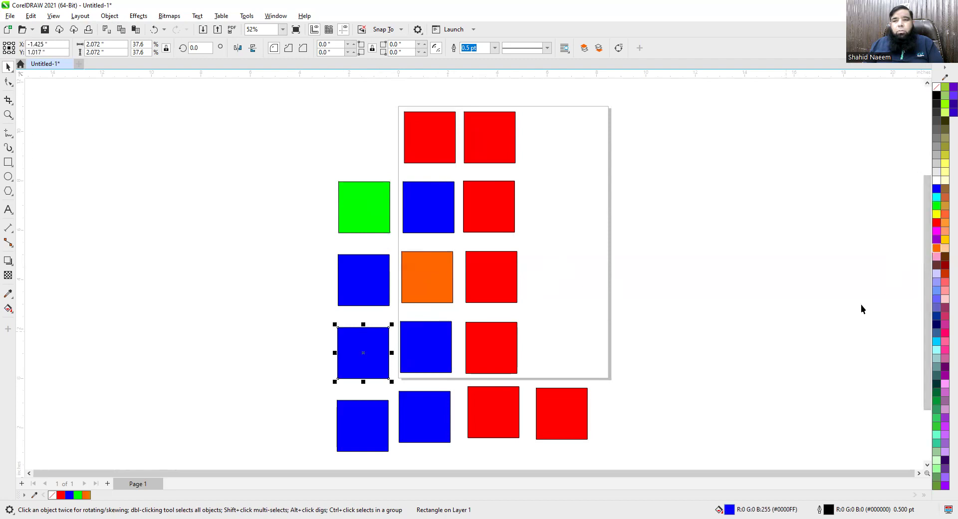
left_click(936, 266)
left_click(349, 422)
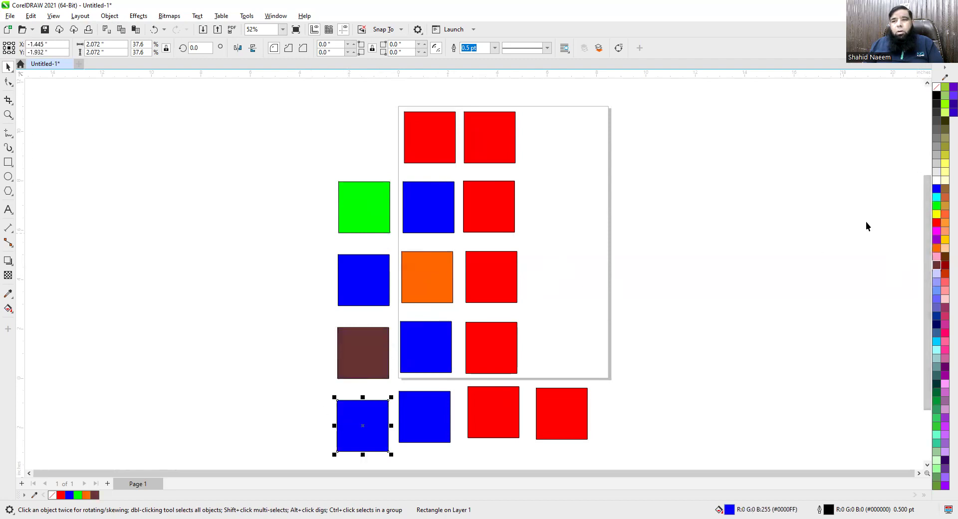
left_click(935, 198)
left_click(758, 269)
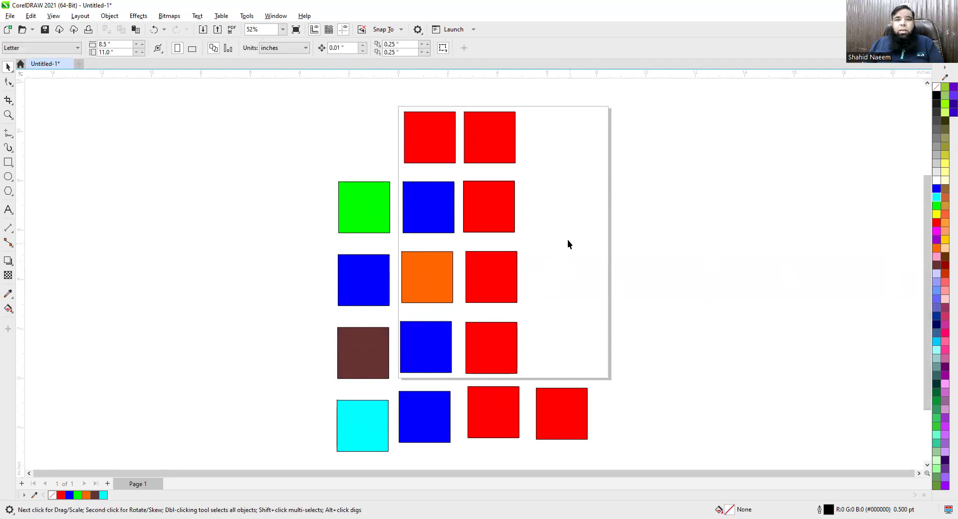
- Fill the control square in the top row with green, dark blue, dark red, peach and light yellow in turn, ending on yellow
left_click(500, 154)
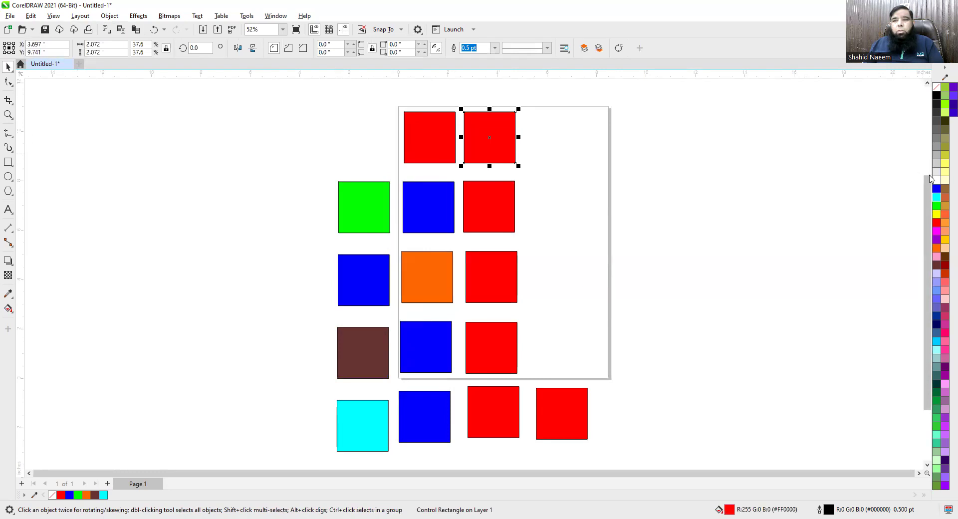
left_click(937, 208)
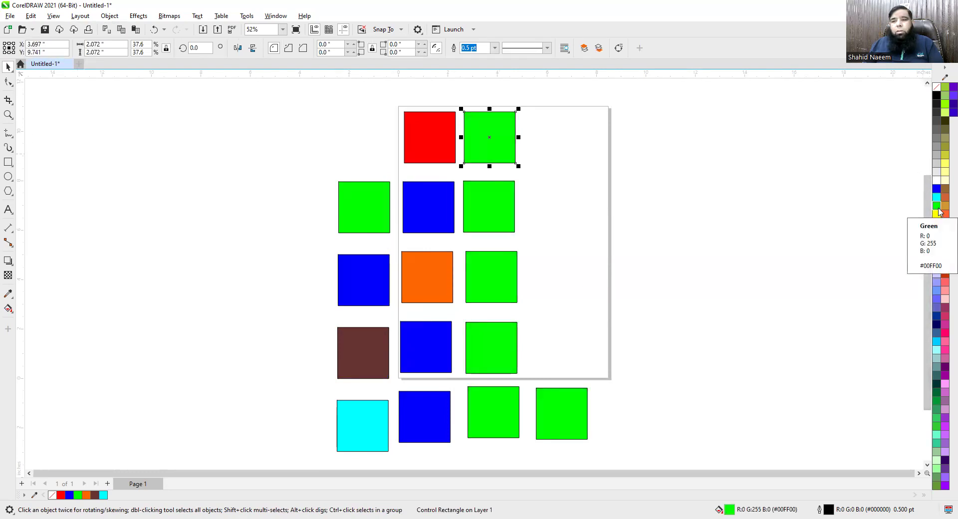
left_click(936, 325)
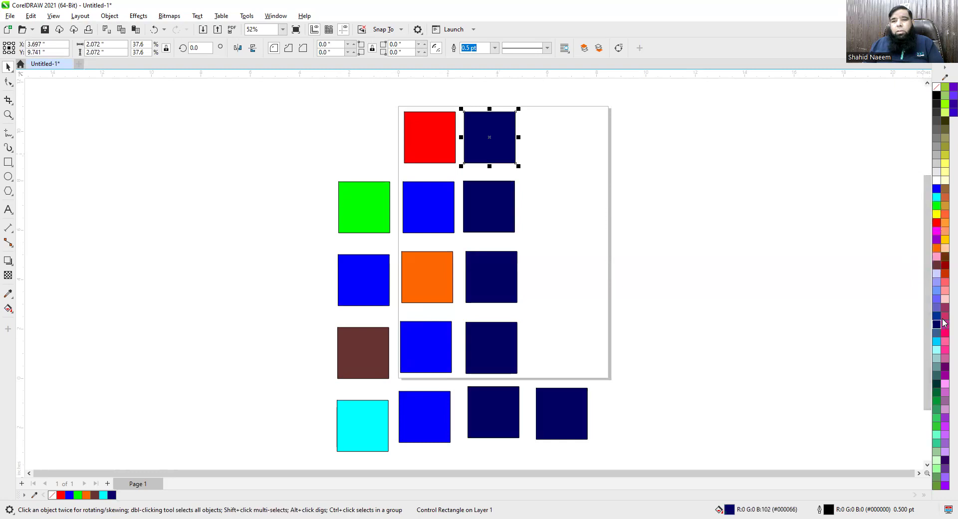
left_click(943, 268)
left_click(943, 230)
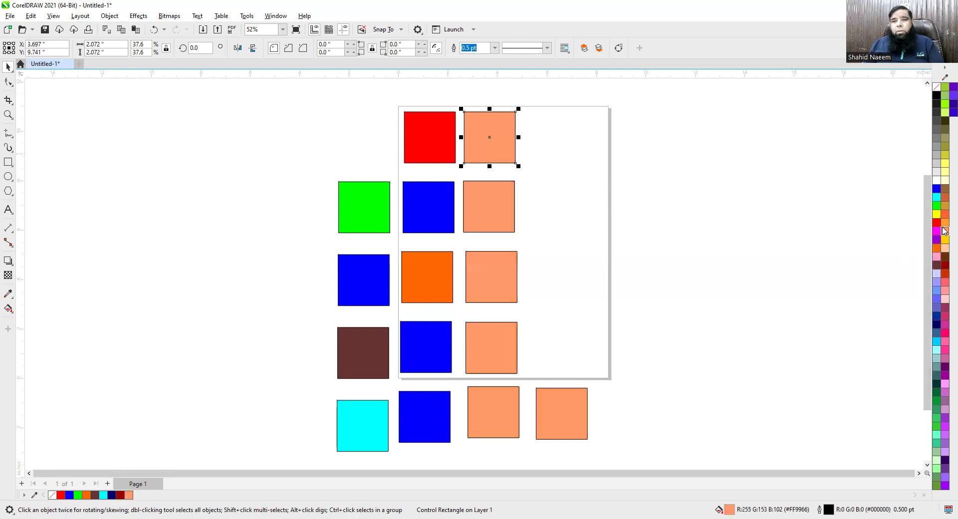
left_click(944, 165)
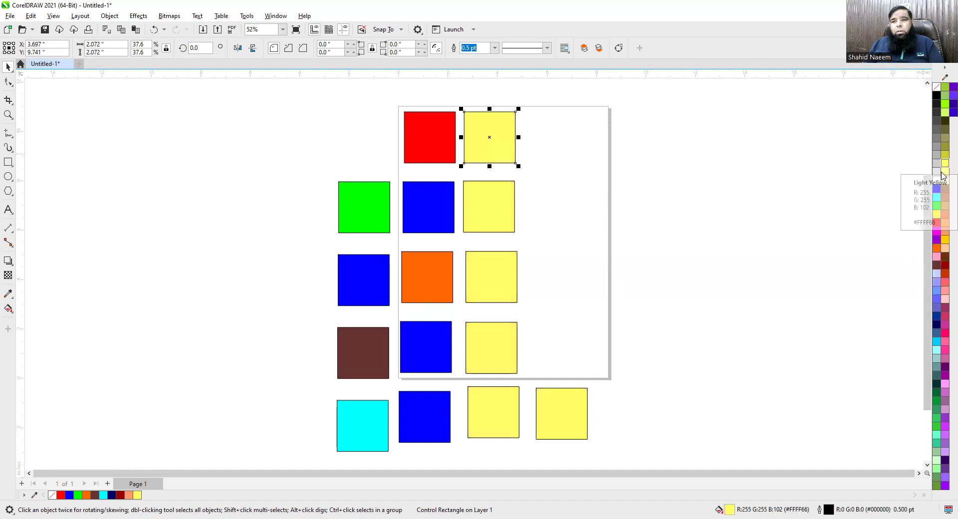
left_click(936, 214)
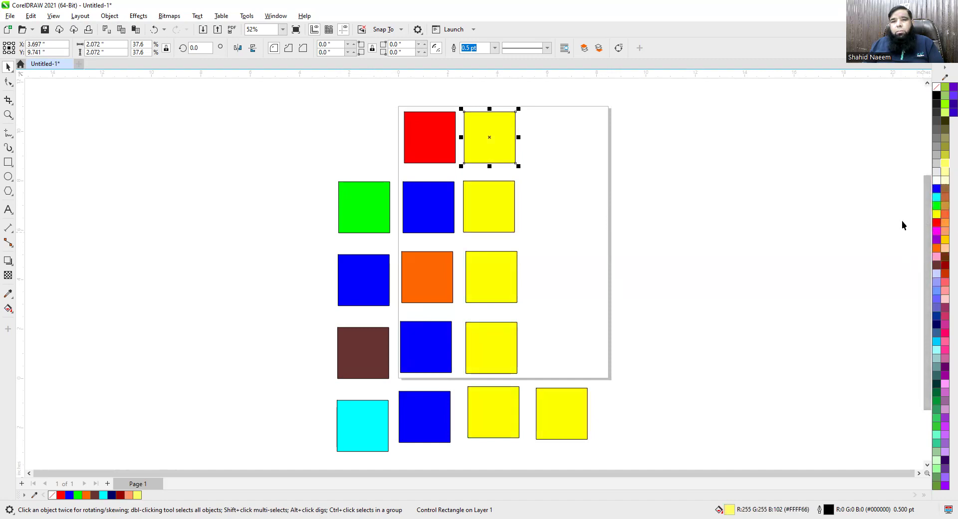
- Delete all the squares below the top row, keeping only the top red and yellow squares
left_click(734, 250)
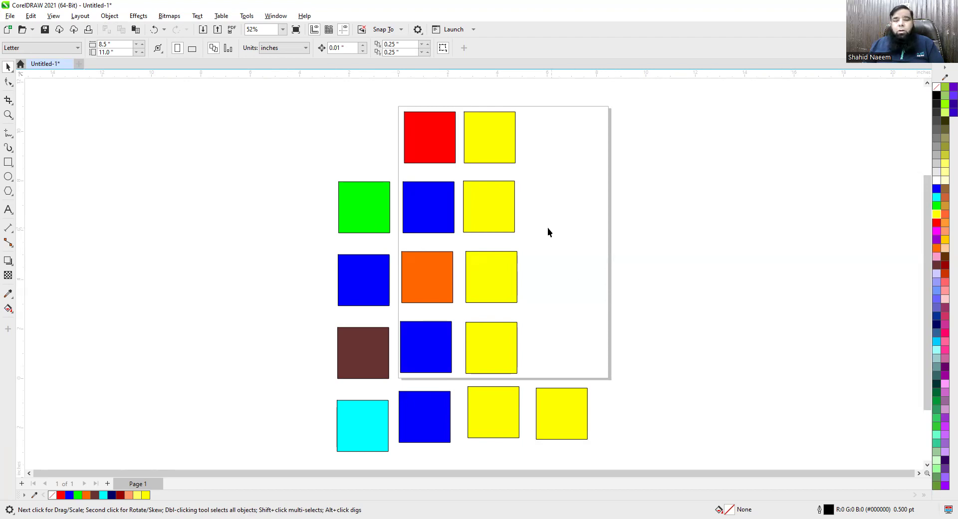
left_click_drag(273, 168, 672, 447)
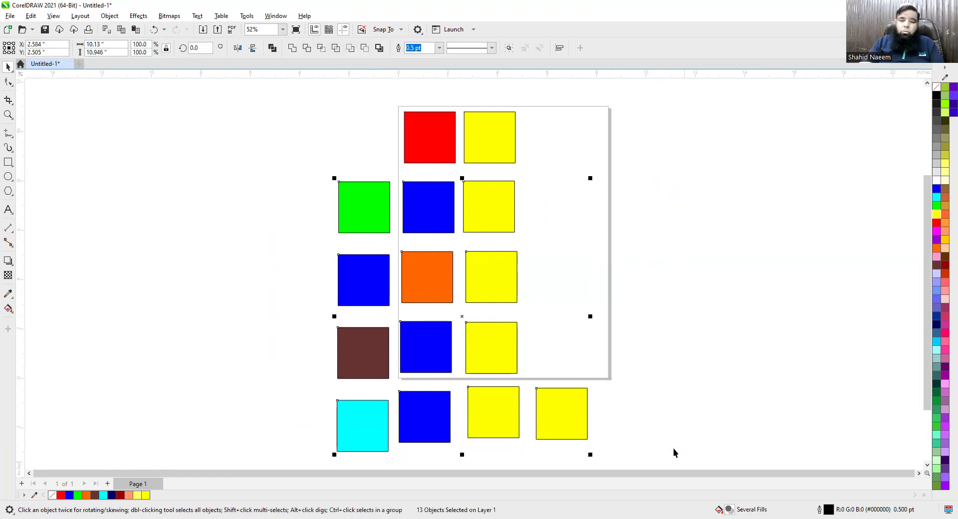
key("Delete")
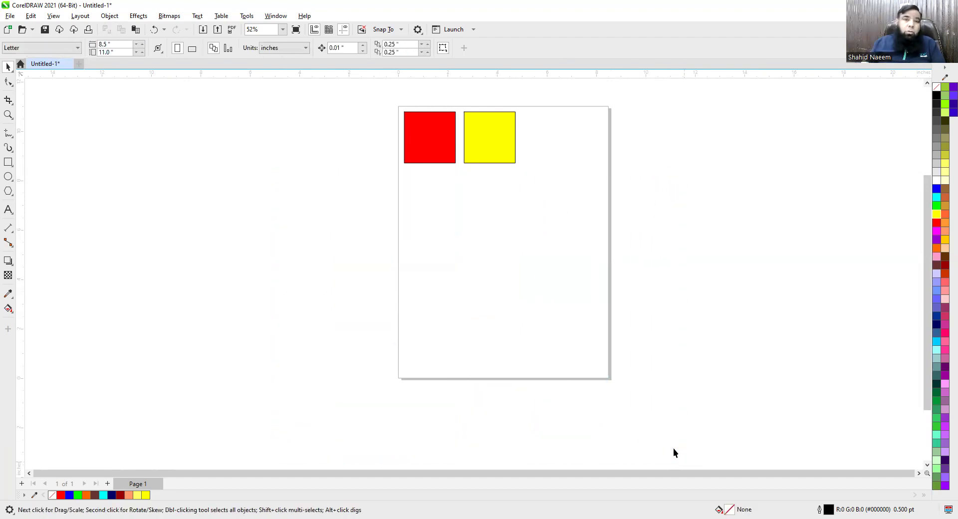
- Scatter four copies of the yellow square around the page and shift the original slightly
left_click(494, 146)
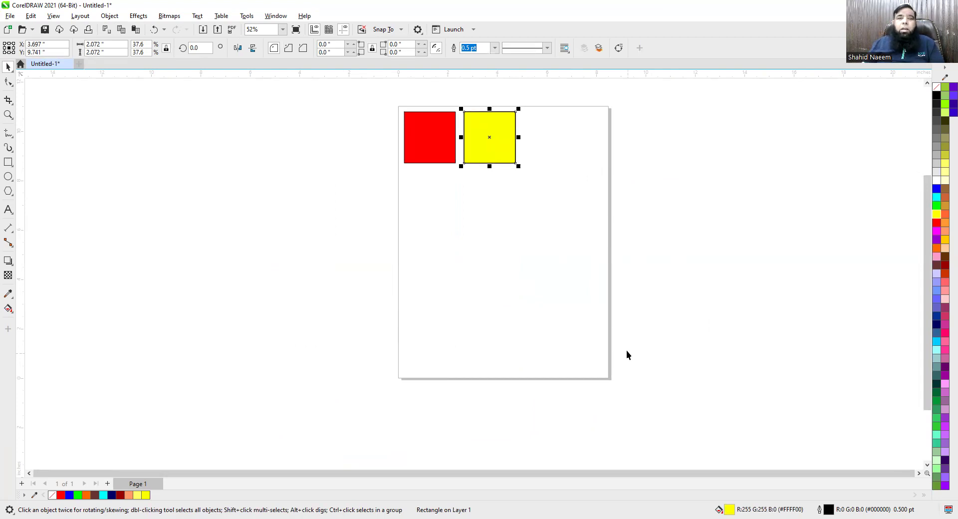
left_click_drag(493, 141, 516, 250)
left_click_drag(509, 158, 448, 246)
left_click_drag(493, 137, 603, 106)
mouse_move(495, 136)
left_mouse_down()
mouse_move(579, 311)
mouse_move(548, 212)
mouse_move(508, 140)
left_mouse_up()
left_click(508, 141)
- Place four copies of the red square around the page's edge and reposition the original
left_click(424, 143)
left_click_drag(423, 143, 471, 125)
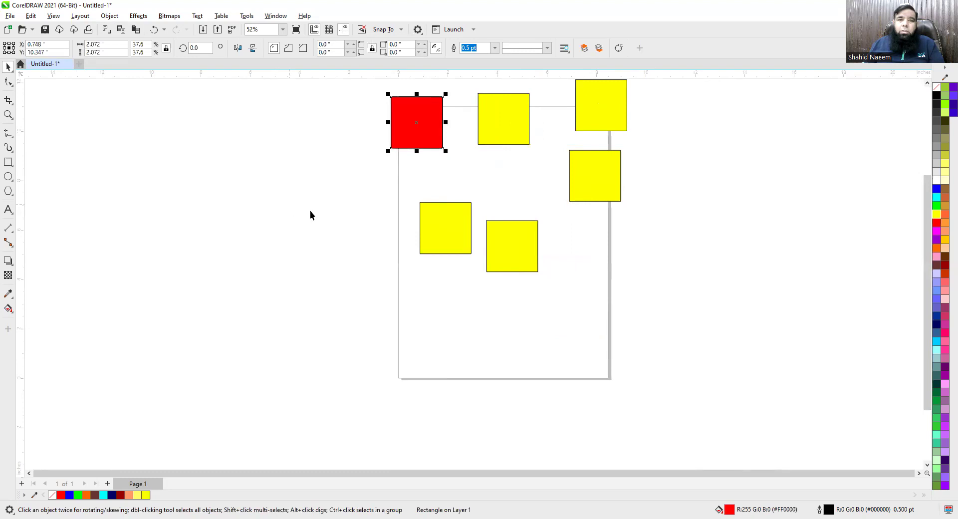
left_click_drag(402, 125, 241, 248)
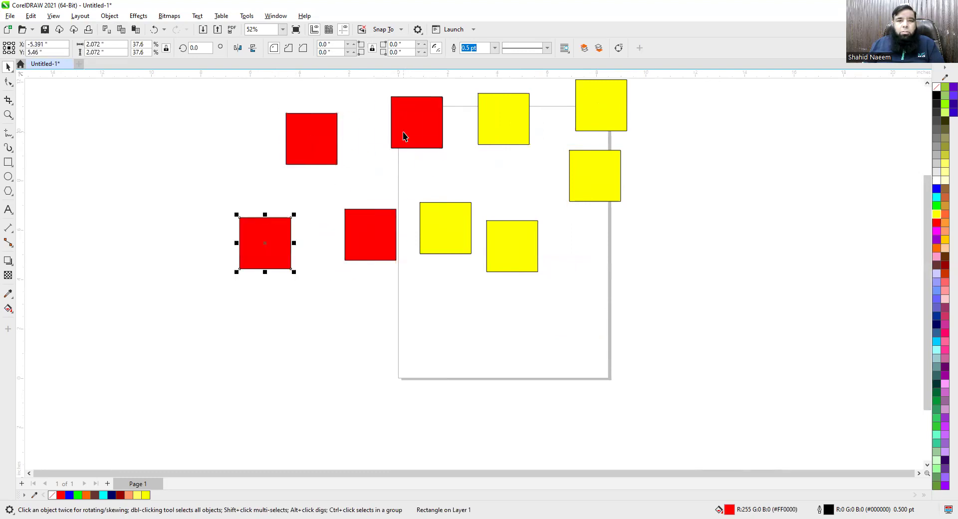
left_click_drag(403, 132, 375, 320)
left_click_drag(418, 120, 398, 138)
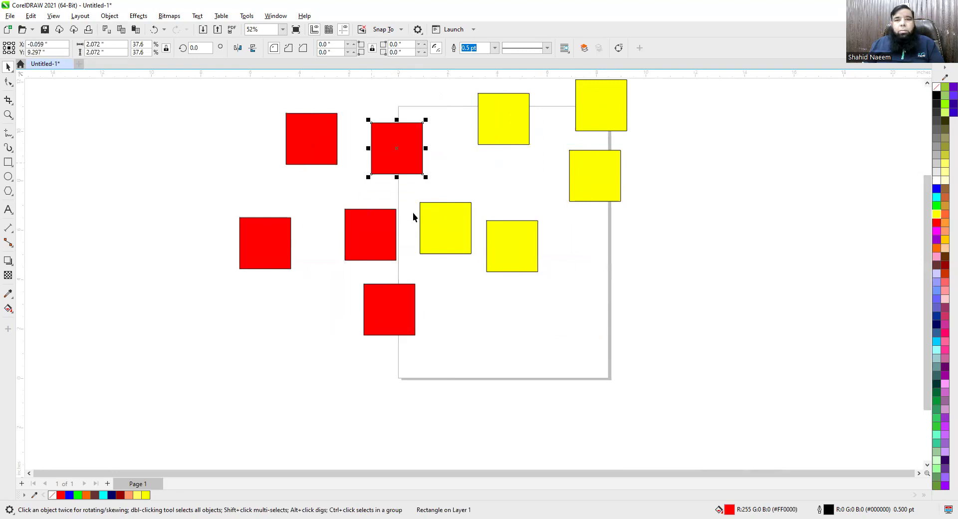
- Recolour the original red square green, the red copy below it light red, the uppermost yellow copy red and the lowest yellow copy blue
left_click(937, 205)
left_click(362, 230)
left_click(944, 283)
left_click(585, 103)
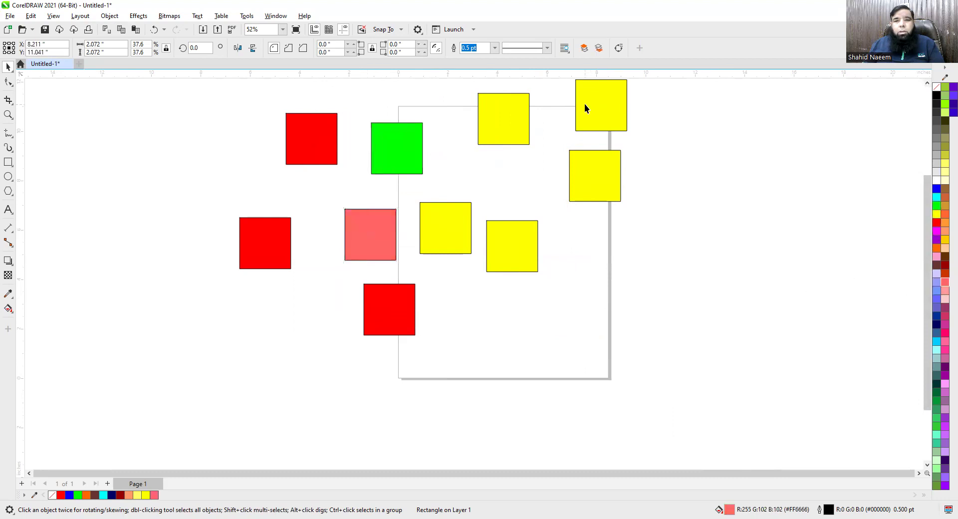
left_click(936, 223)
left_click(518, 232)
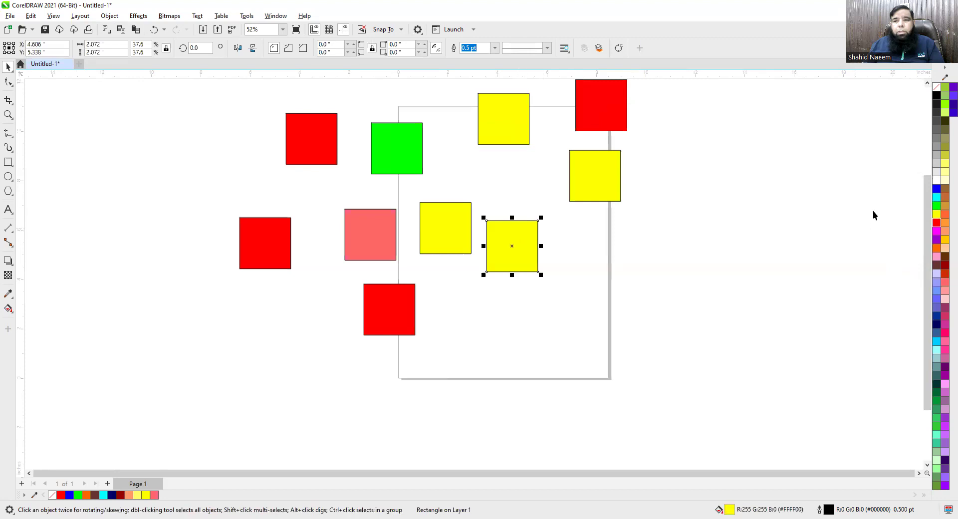
left_click(937, 189)
left_click(520, 409)
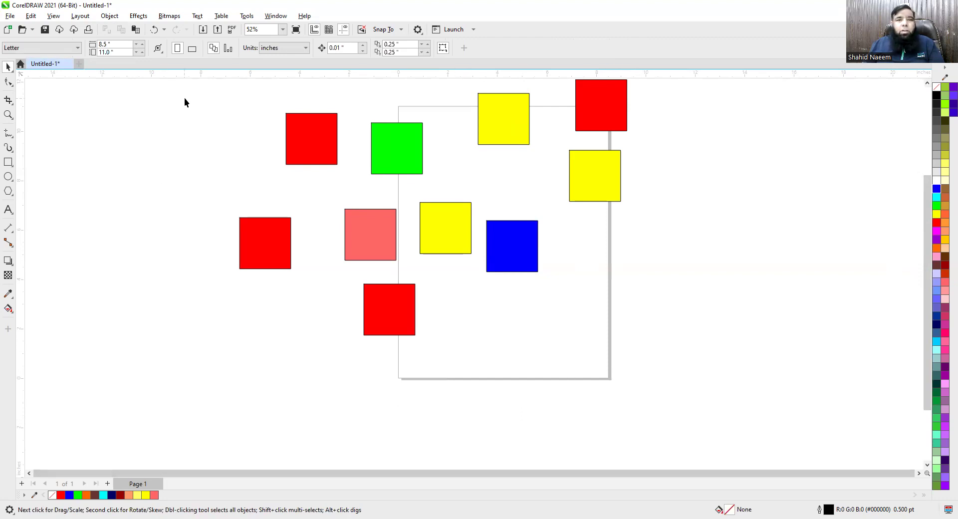
- Select all the scattered squares and delete them to leave the page empty
left_click_drag(192, 89, 536, 241)
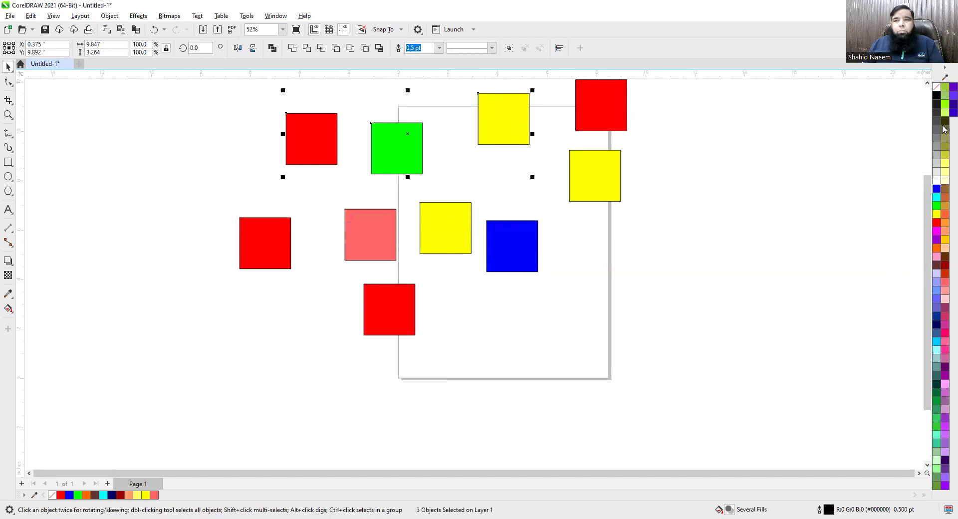
scroll(169, 158, "up", 1)
left_click_drag(121, 106, 719, 419)
key("Delete")
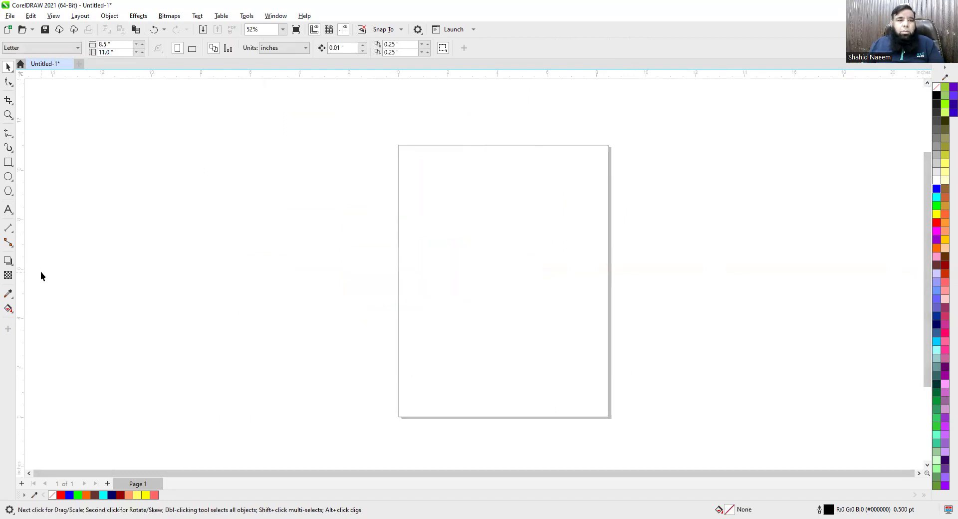
- Draw a near-square rectangle about 1.27 × 1.31 in on the empty area beside the page's left edge
left_click(8, 162)
scroll(424, 202, "up", 1)
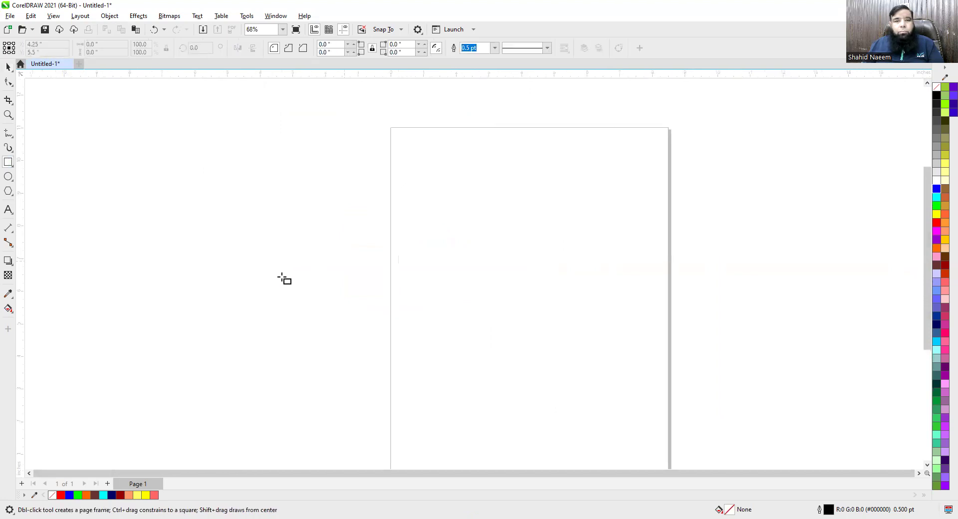
left_click_drag(248, 279, 289, 322)
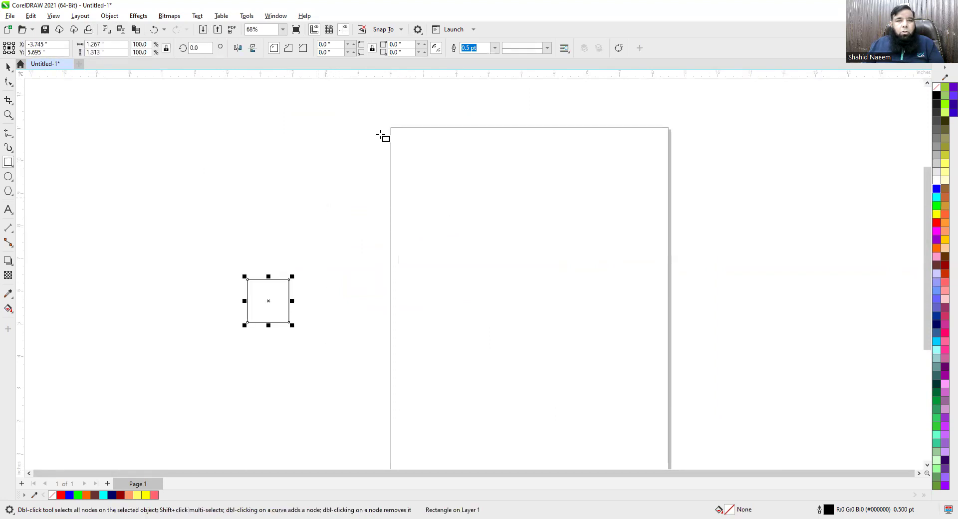
- Try rounding all four corners of the rectangle together to 0.14 in
left_click(353, 44)
left_click(354, 44)
left_click(353, 44)
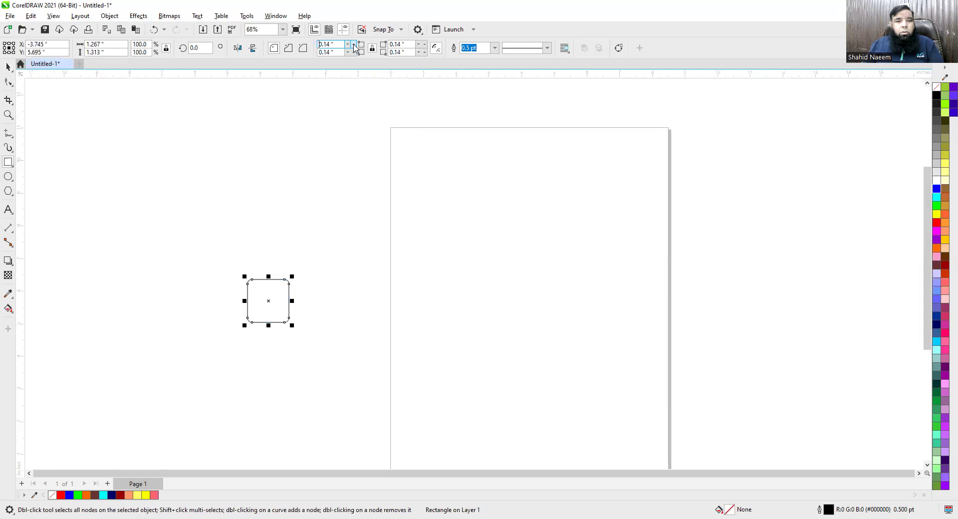
key("ctrl+z")
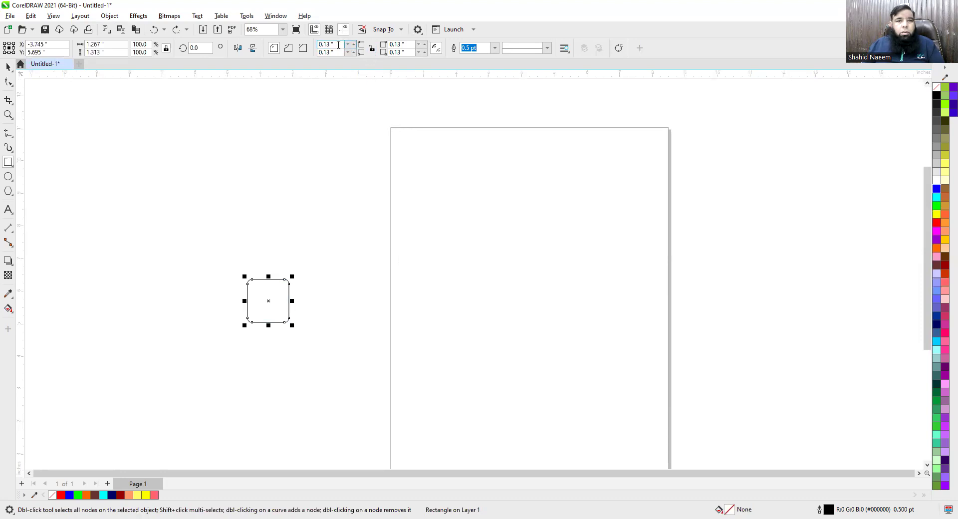
- Round only the rectangle's two upper corners to 0.5 in with unlinked radii, and fill it orange without an outline
left_click(371, 48)
left_click(350, 50)
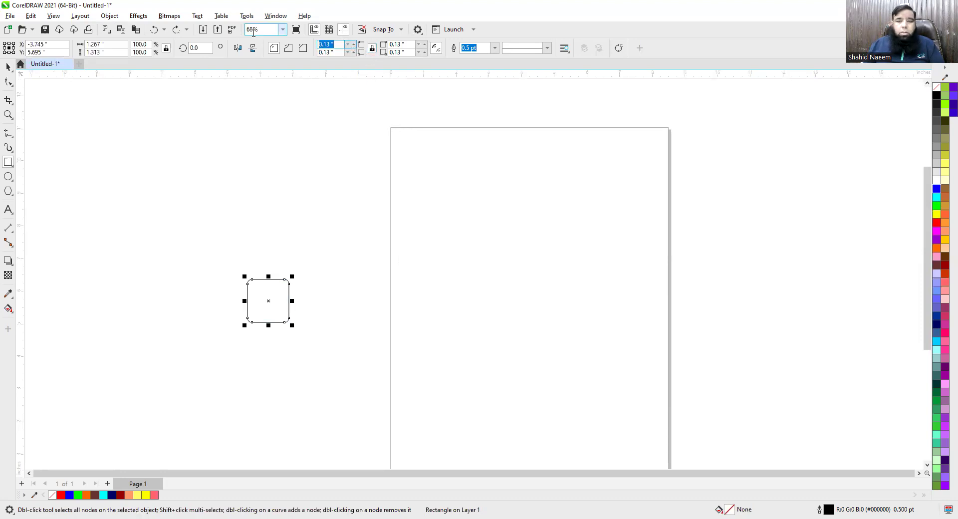
left_click(372, 49)
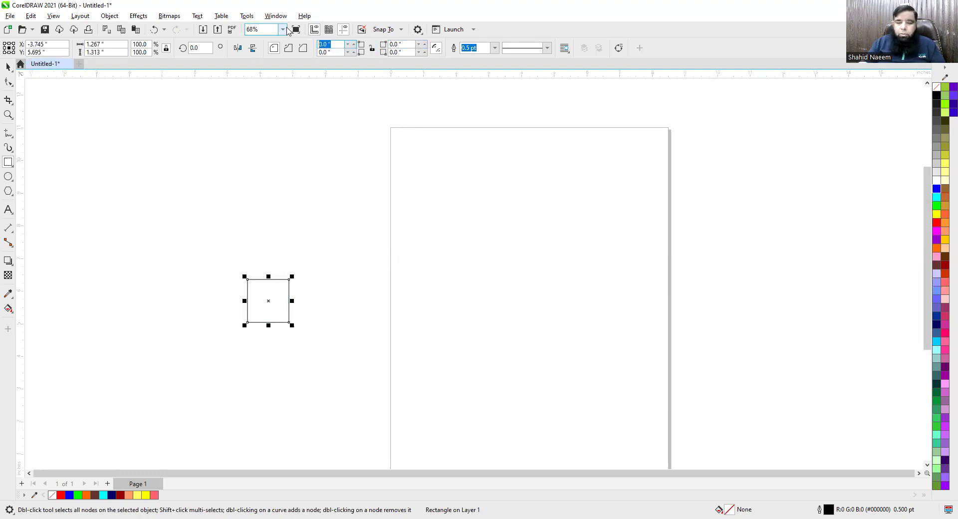
key("Return")
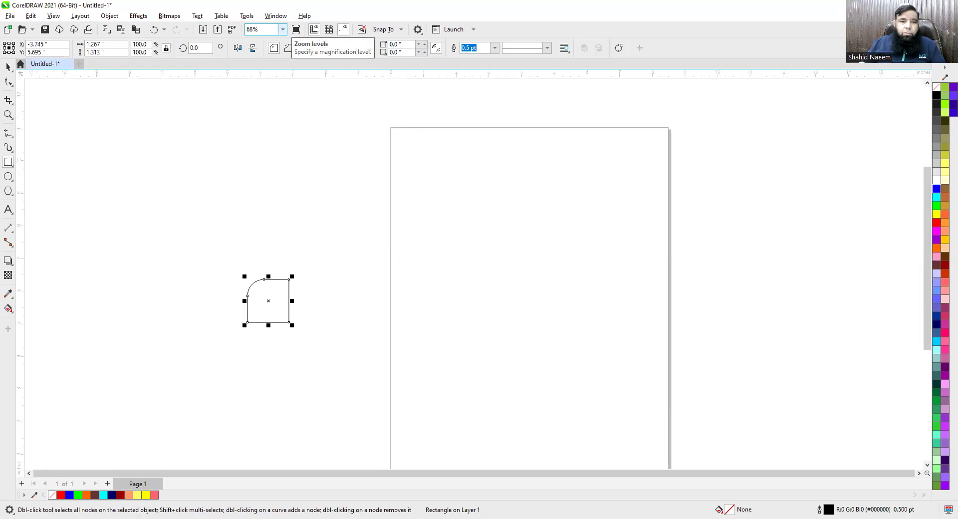
type("0.5")
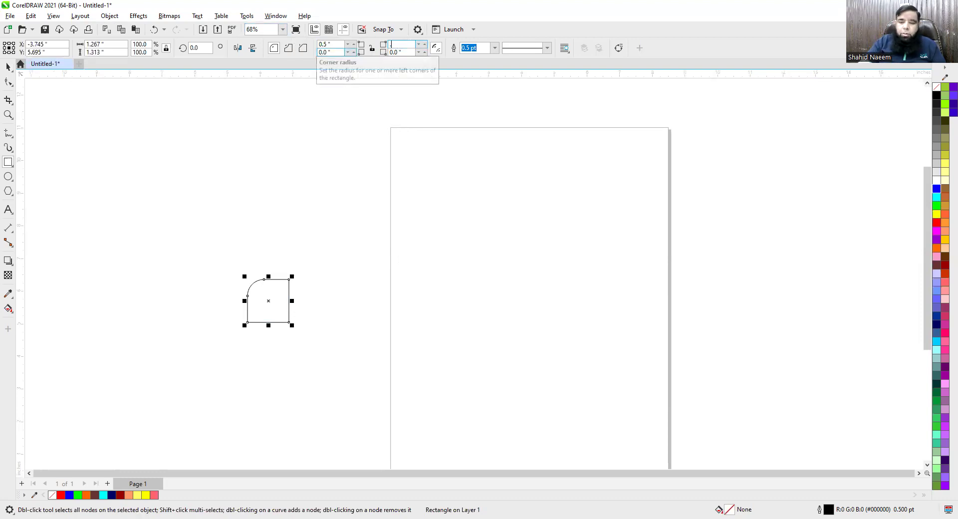
key("Return")
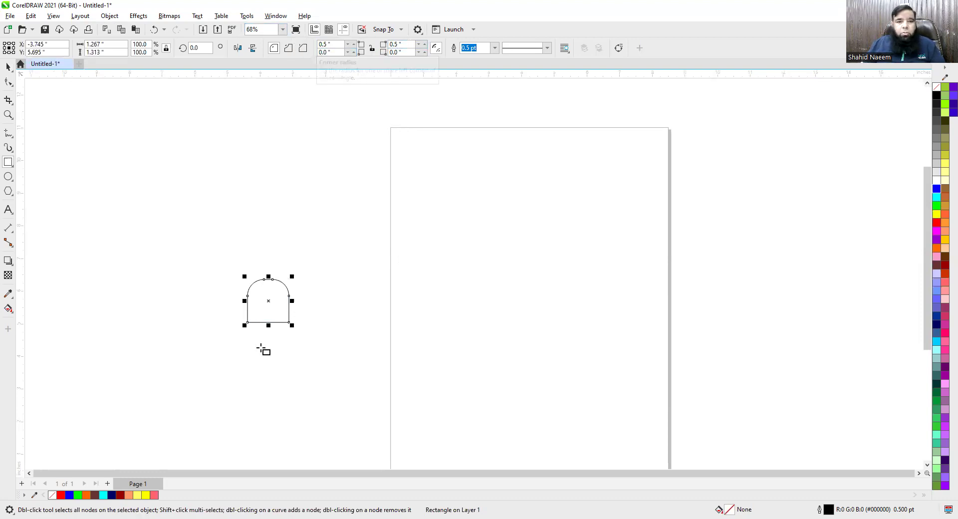
left_click(936, 250)
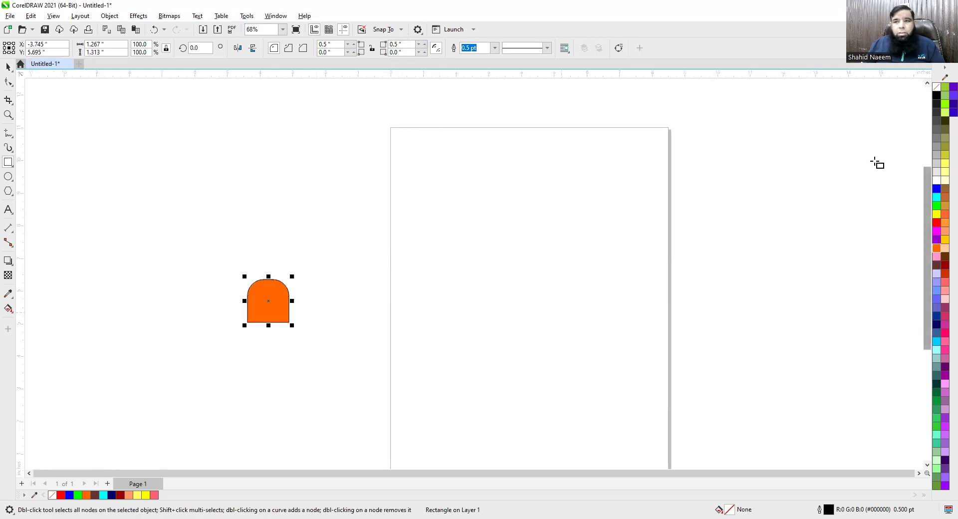
right_click(935, 88)
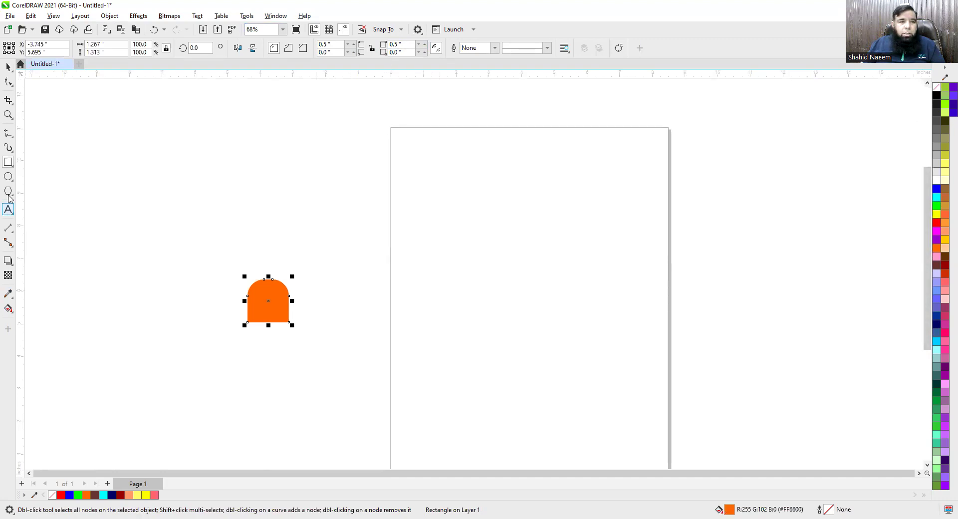
- Draw an orange, outline-free neck rectangle about 0.58 × 1.1 in and centre it overlapping the rounded shape's upper edge
left_click_drag(259, 253, 278, 288)
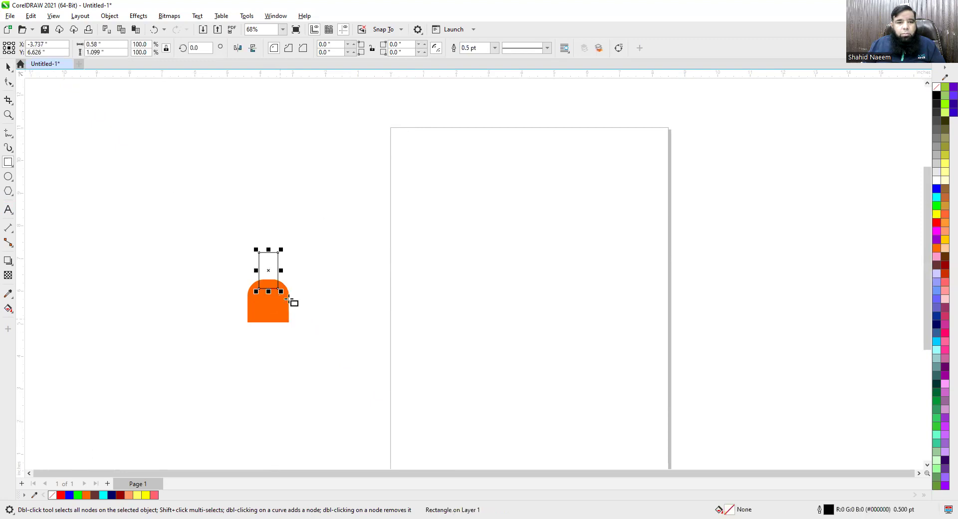
left_click(936, 251)
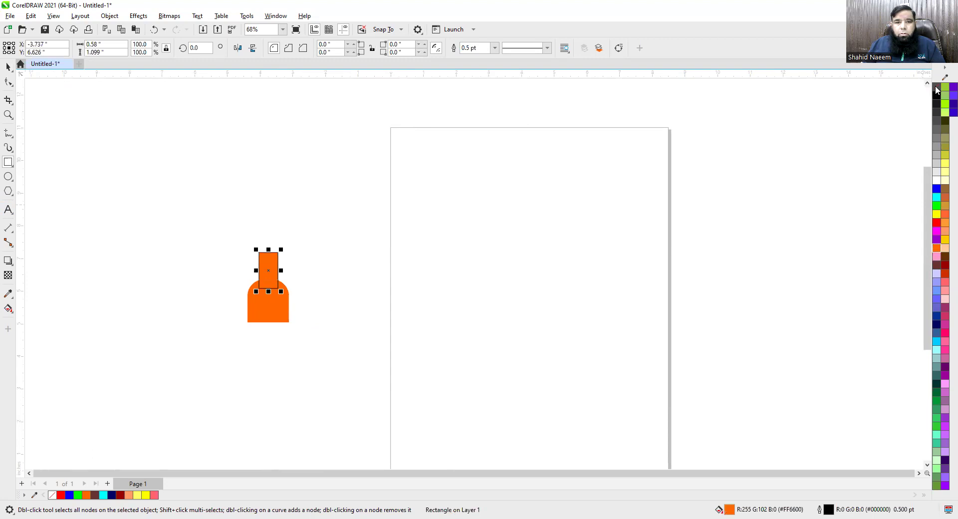
right_click(936, 88)
left_click_drag(272, 281, 267, 281)
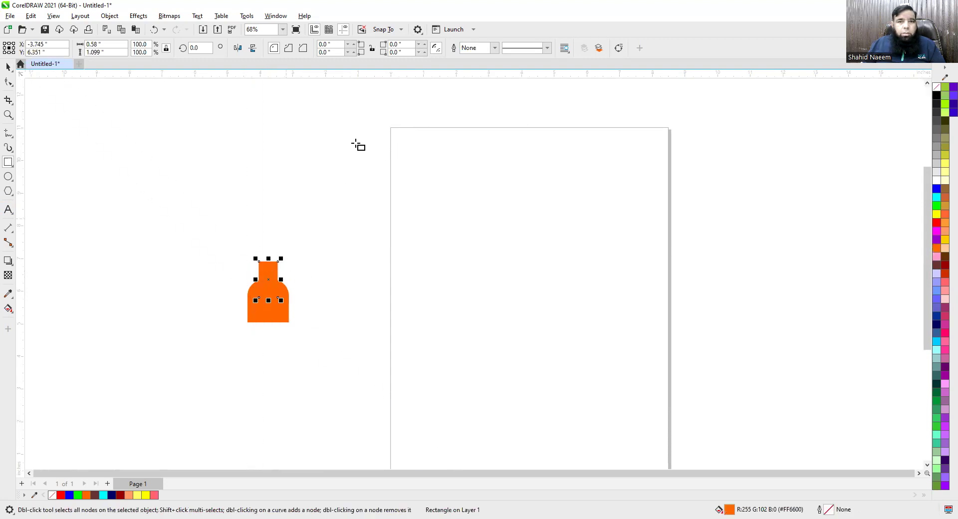
- Round the neck rectangle's two upper corners to 0.2 in
left_click(337, 44)
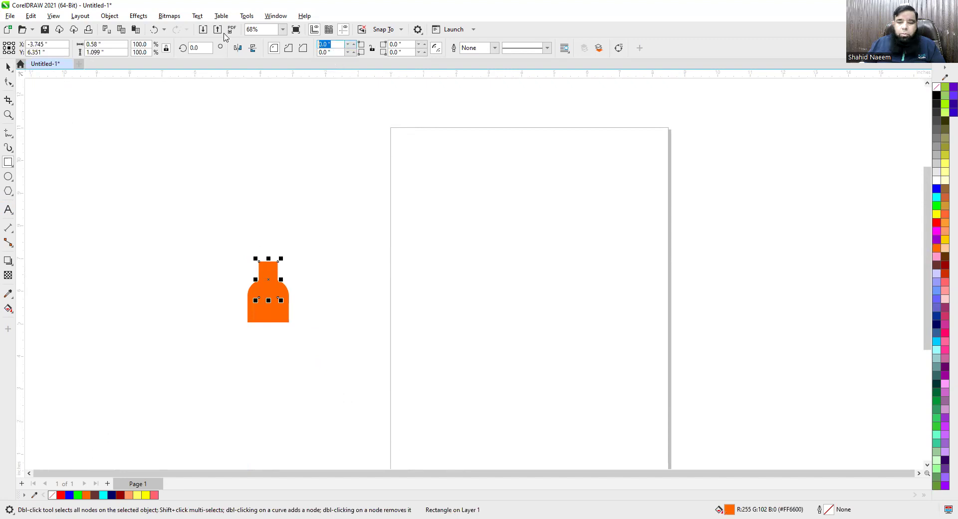
type(".1")
key("Return")
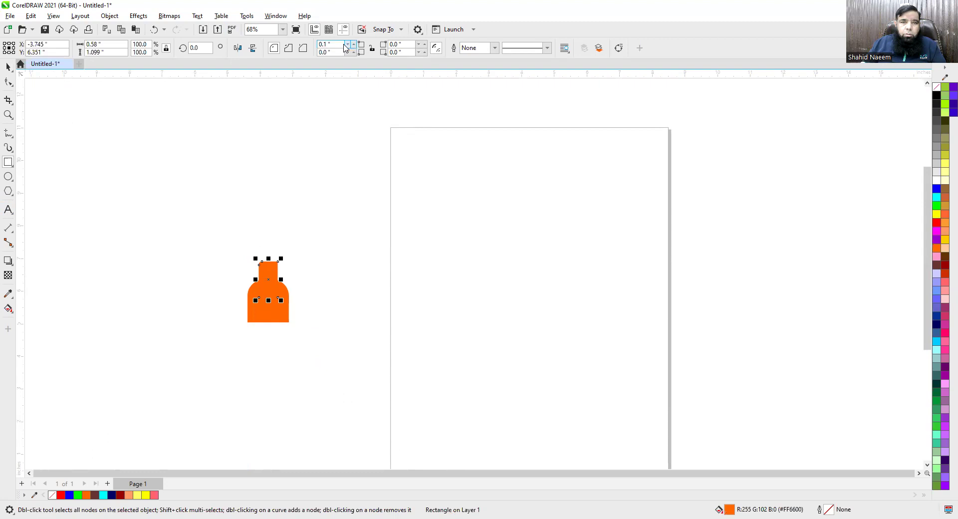
type(".2")
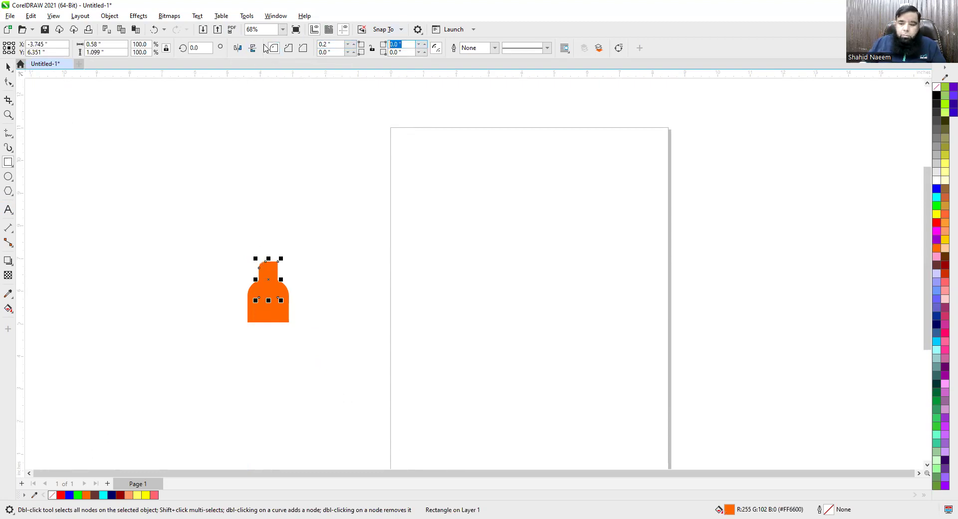
key("Return")
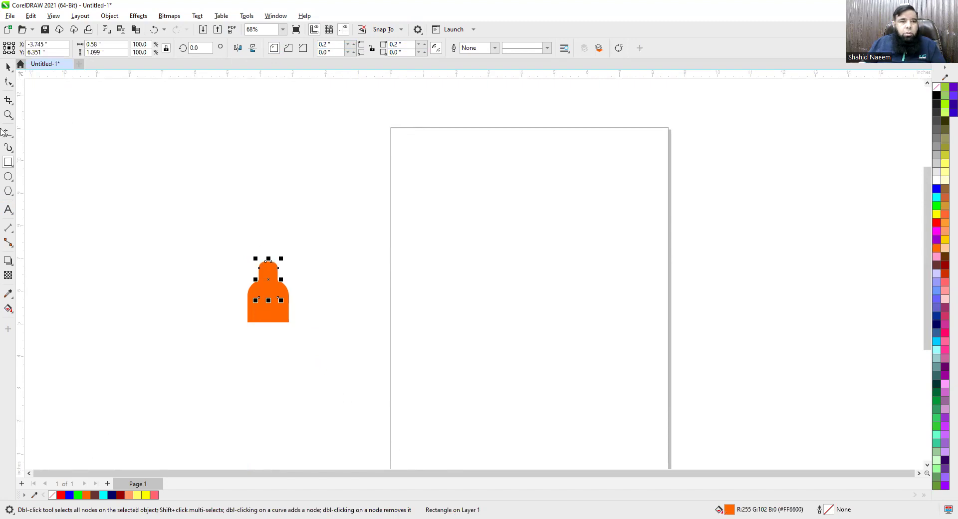
- Draw an orange, outline-free circle about 0.43 in across and place it on top of the neck
key("F7")
left_click_drag(263, 240, 270, 246)
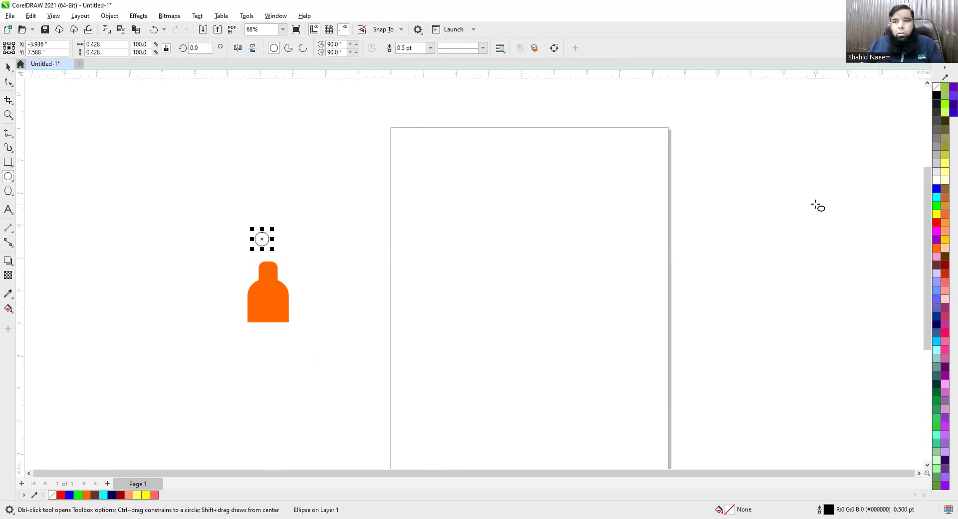
left_click(935, 250)
left_click(936, 87)
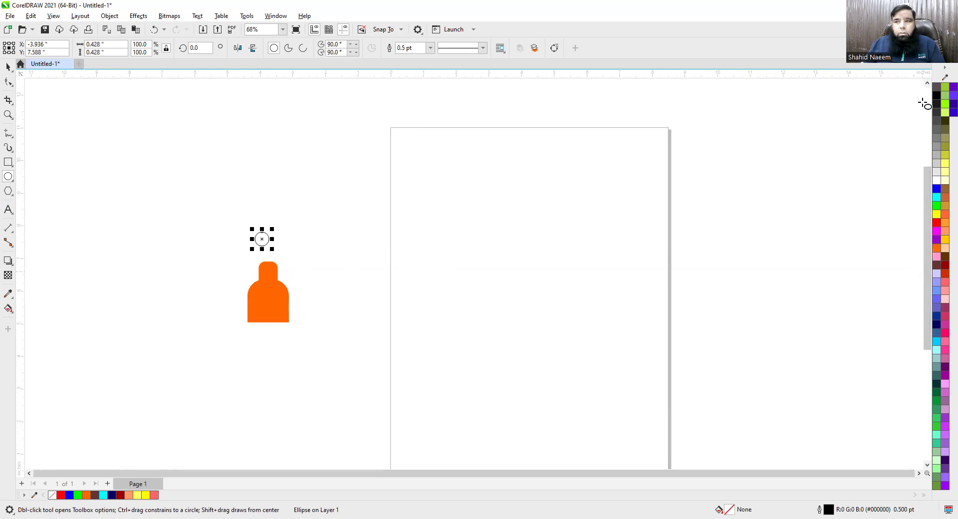
right_click(937, 89)
left_click(937, 250)
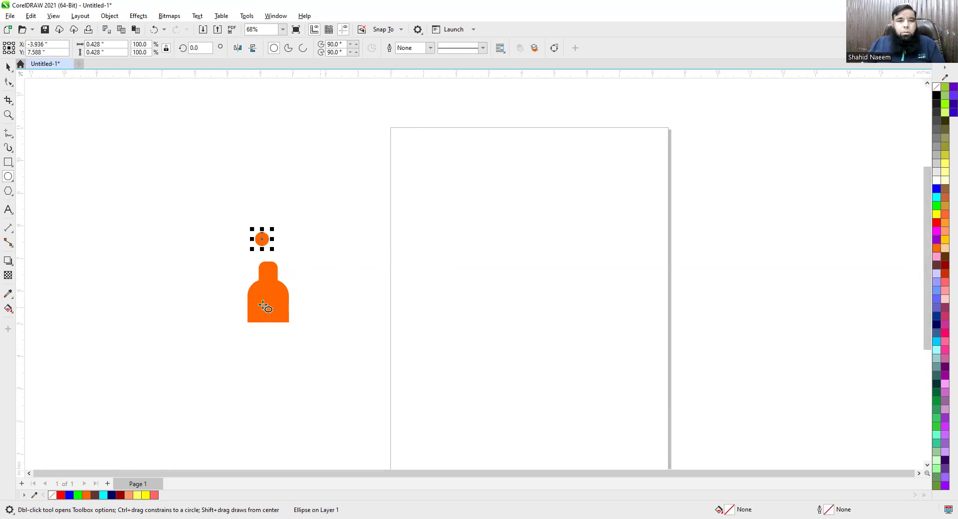
left_click_drag(262, 241, 268, 259)
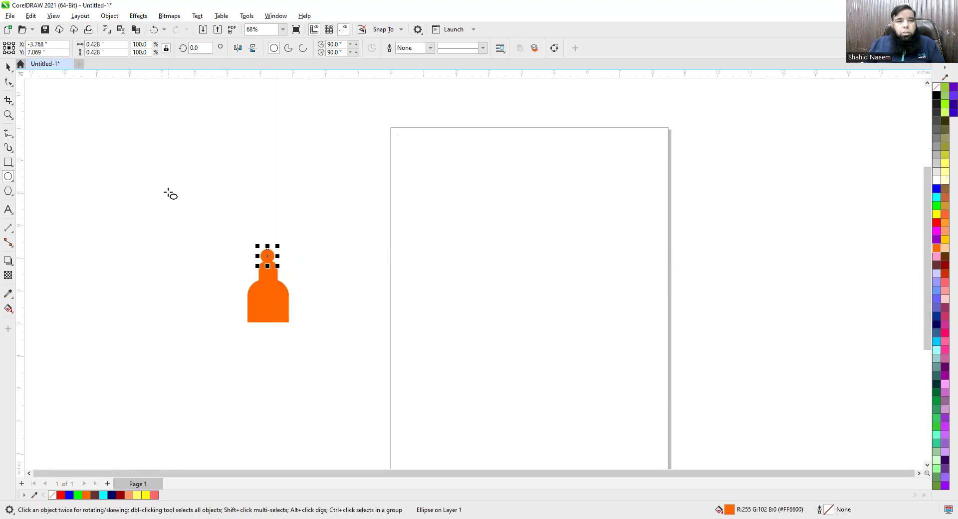
- Group the circle, neck and base into one tower and move it up and to the left, clear of the work area
left_click_drag(205, 201, 348, 391)
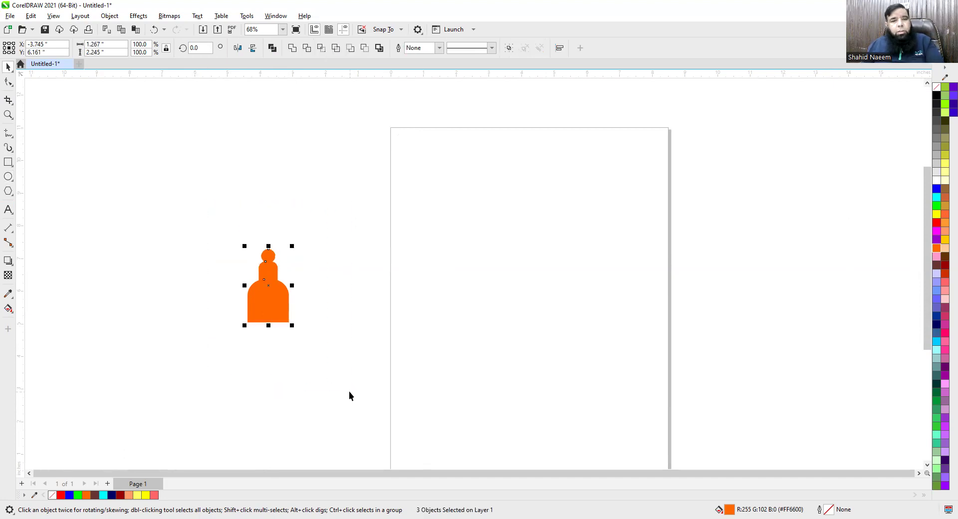
key("ctrl+g")
left_click_drag(276, 278, 198, 151)
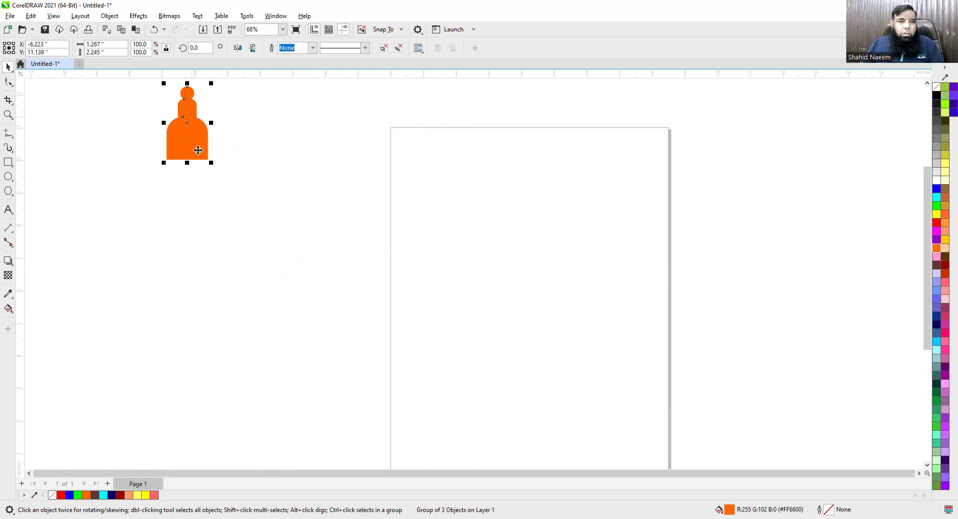
- Draw a wall rectangle about 9.59 × 6.18 in below the tower and give it an orange fill and outline
left_click(11, 164)
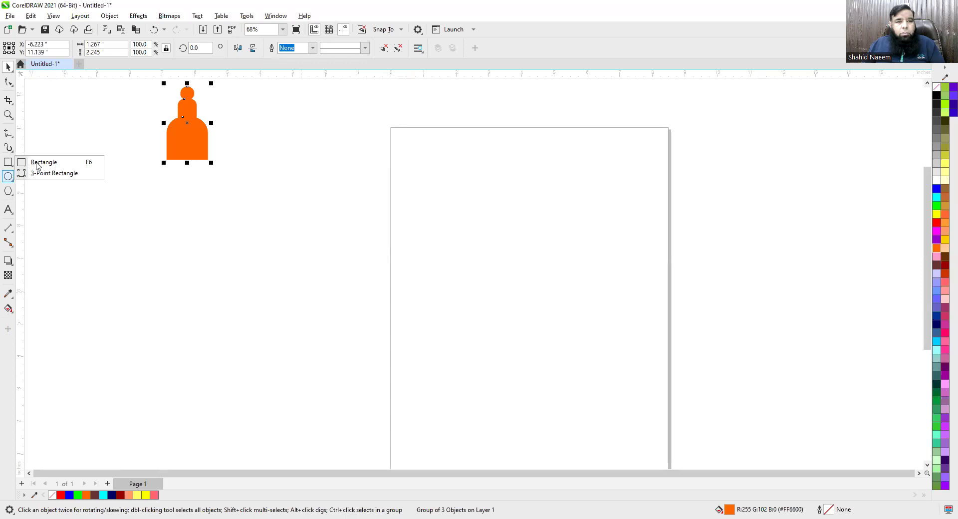
left_click_drag(140, 203, 382, 404)
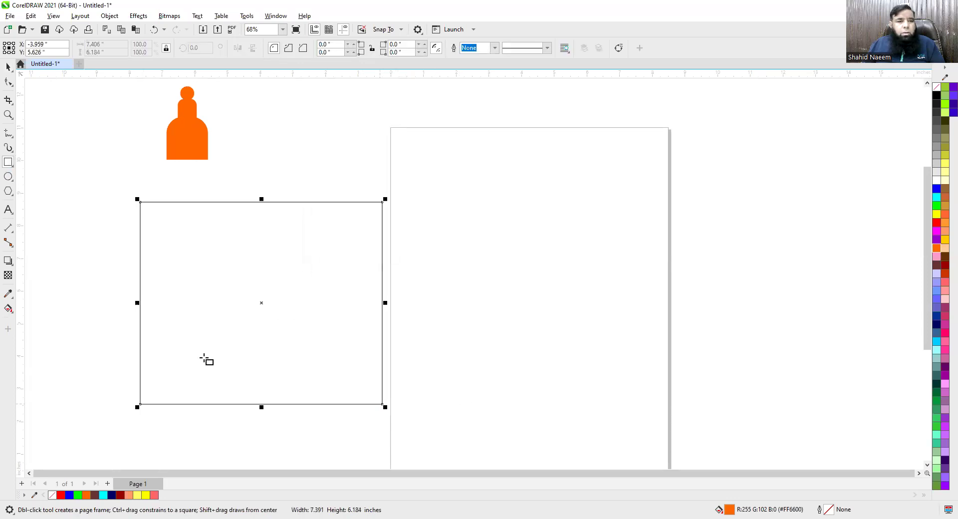
left_click_drag(135, 304, 69, 302)
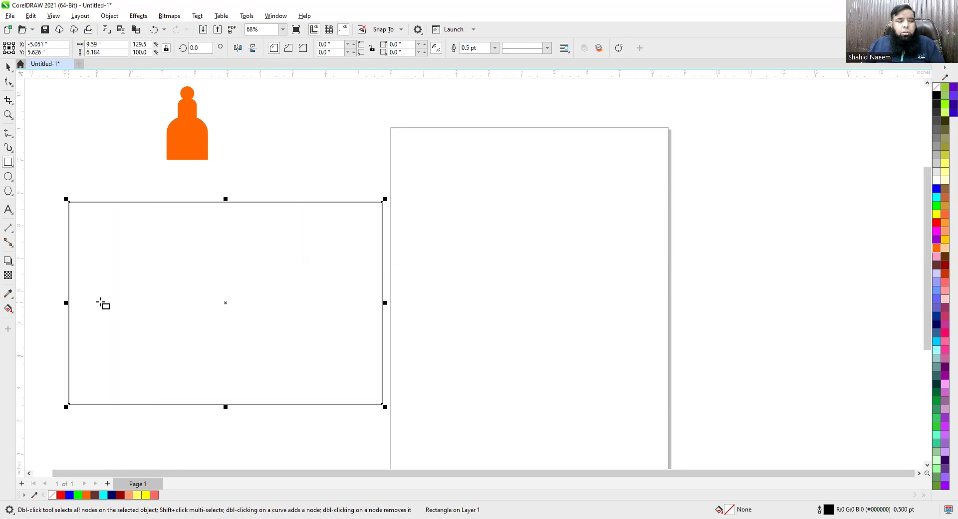
left_click(935, 249)
right_click(936, 249)
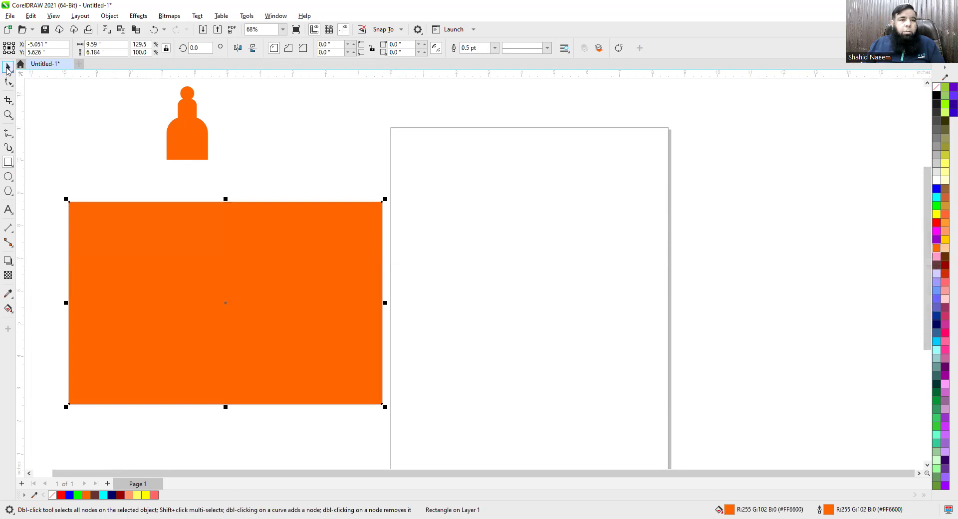
- Place the tower on the left end of the wall's upper edge and repeat it into a row of five evenly spaced towers
left_click_drag(196, 151, 107, 196)
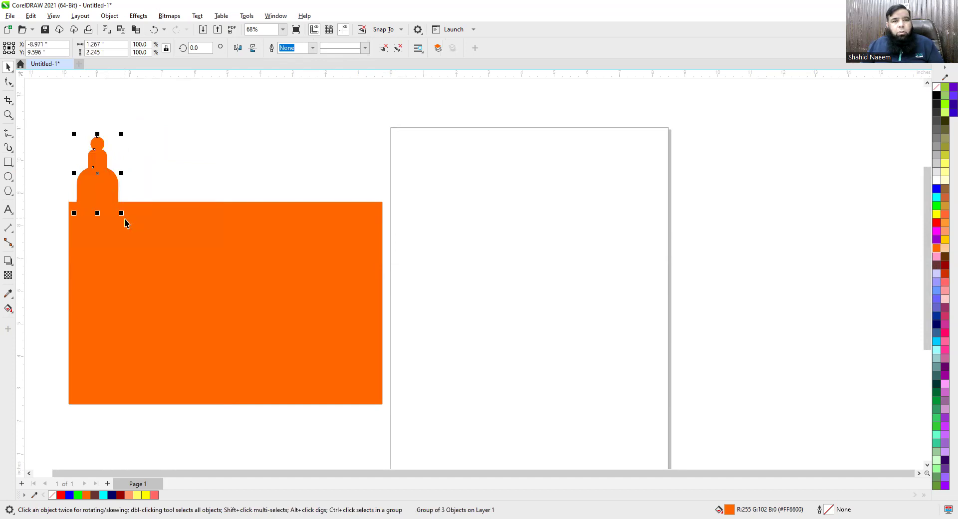
left_click_drag(98, 179, 159, 176)
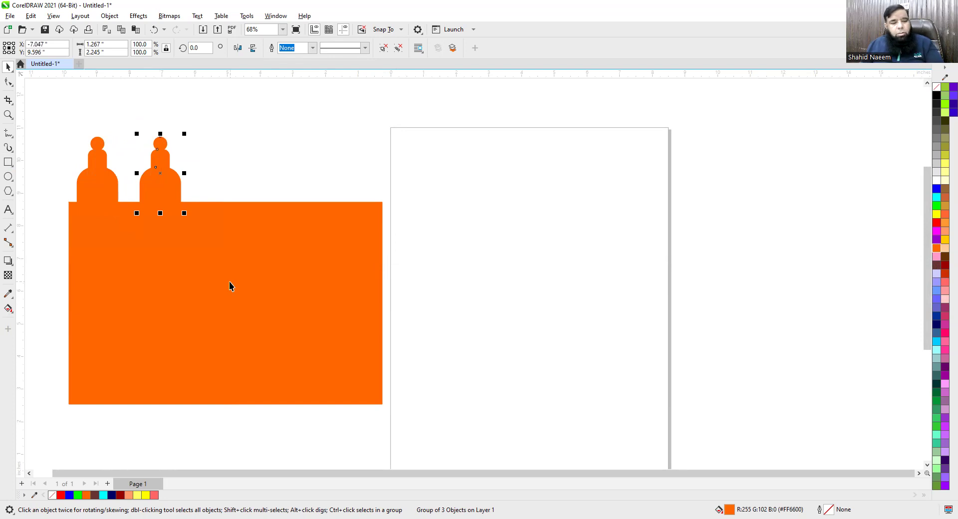
key("ctrl+r")
key("ctrl+r")
key("ctrl+r")
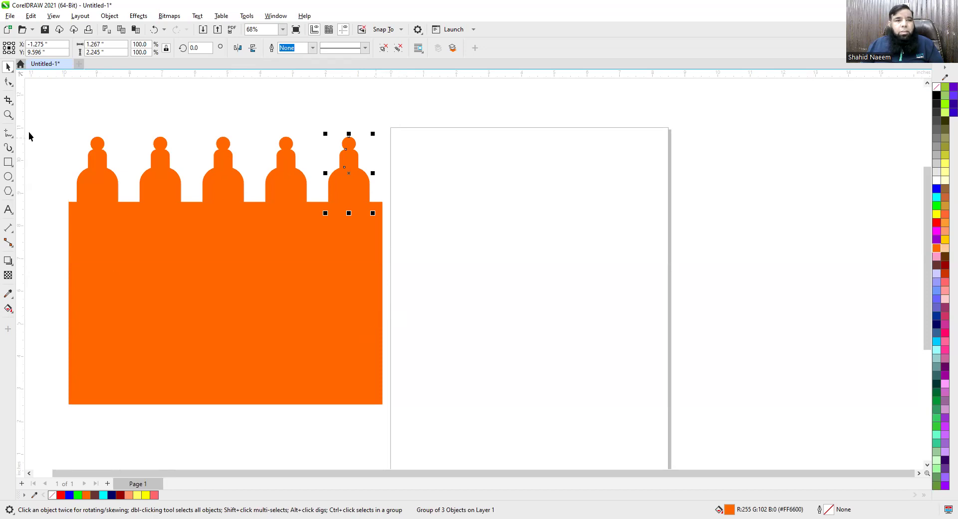
- Select the wall with all five towers and place a copy of it level with the original, across the page's right edge
left_click(349, 332)
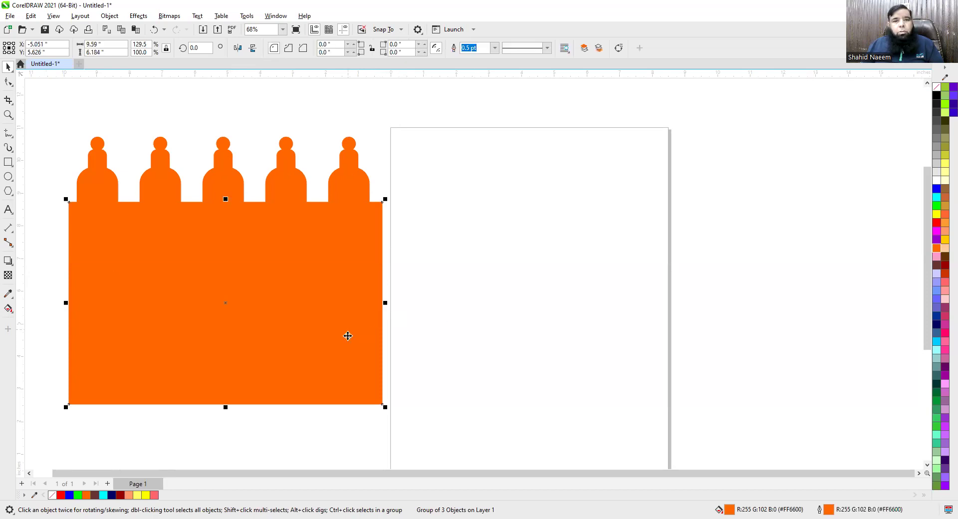
left_click_drag(46, 89, 111, 321)
left_click_drag(412, 441, 412, 440)
left_click_drag(207, 343, 666, 330)
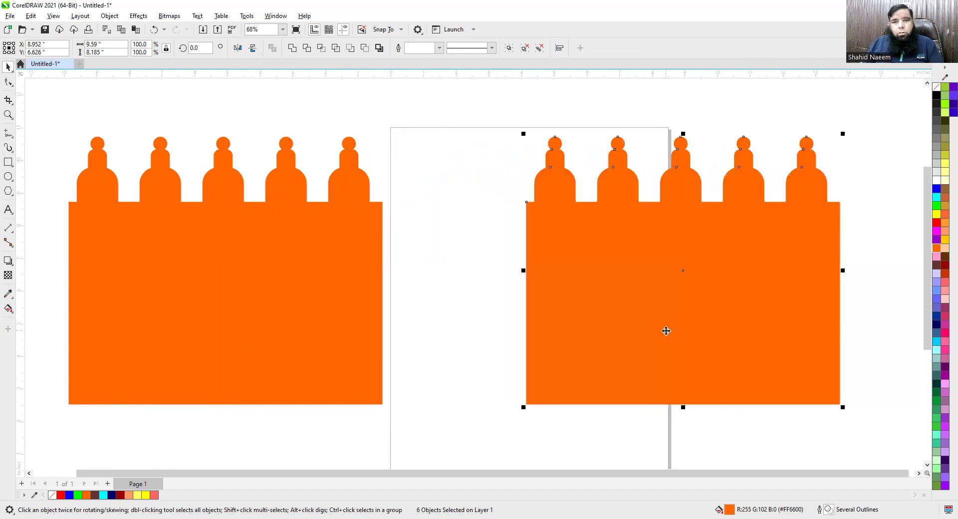
left_click(468, 413)
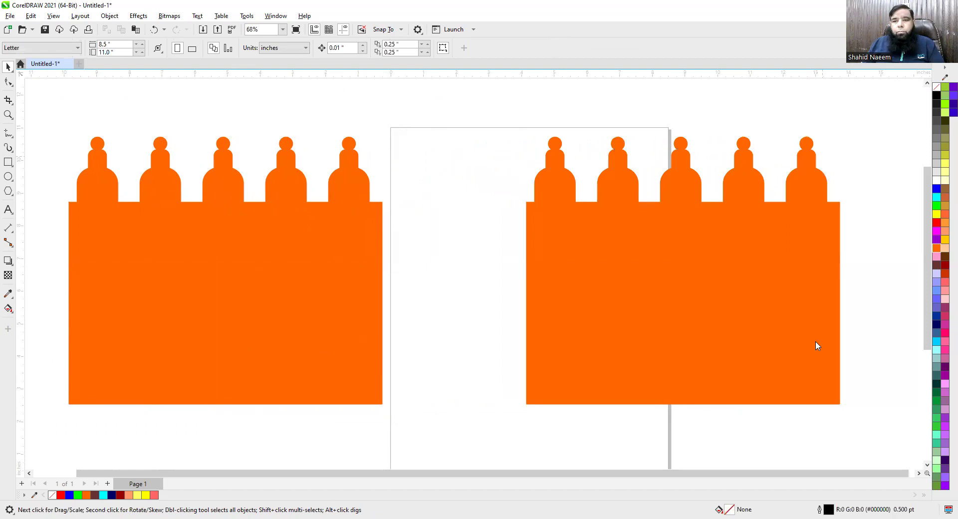
- Draw a rectangle about 4.64 × 8.95 in bridging the gap between the two walls, filled orange with no outline
left_click(6, 164)
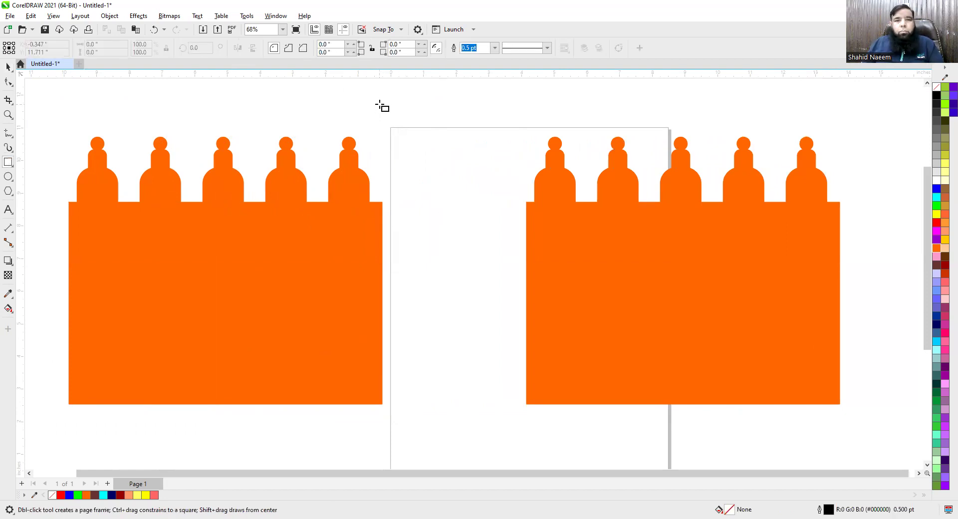
left_click_drag(379, 112, 530, 404)
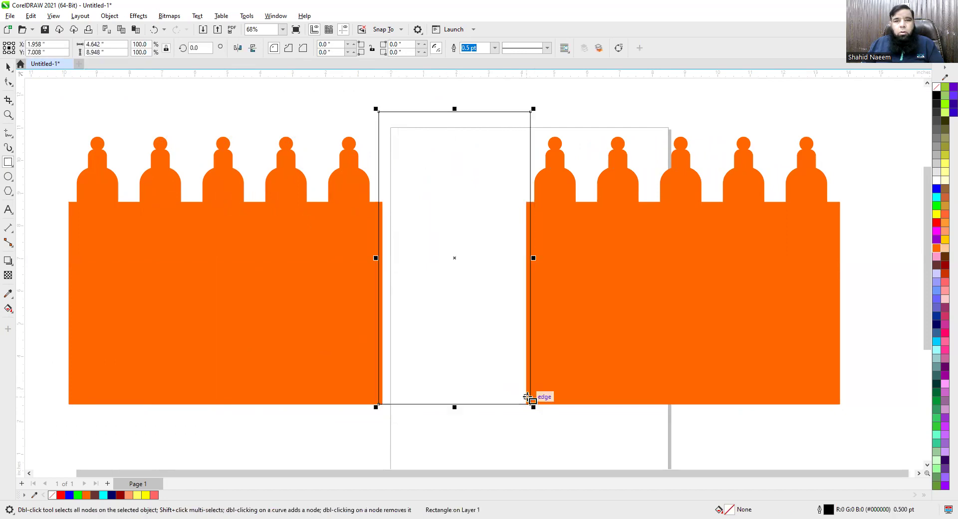
left_click(935, 247)
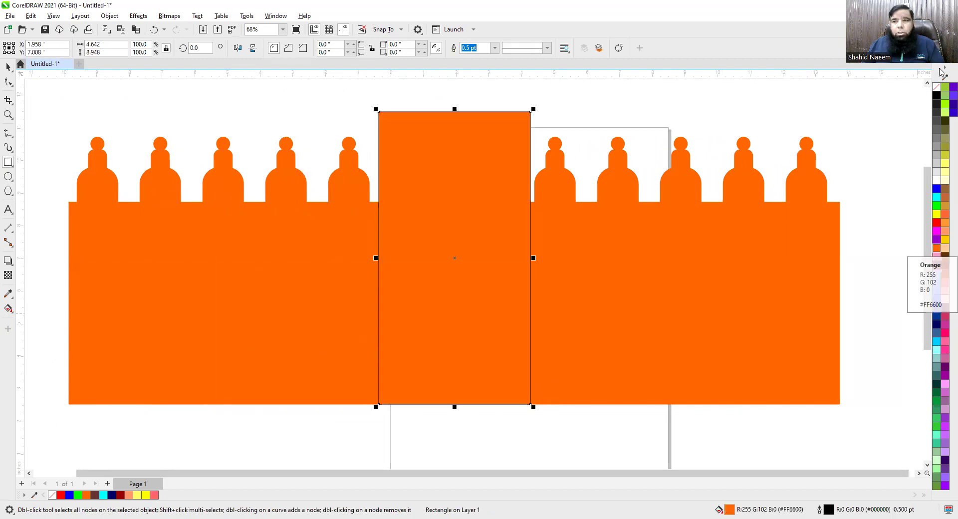
right_click(936, 88)
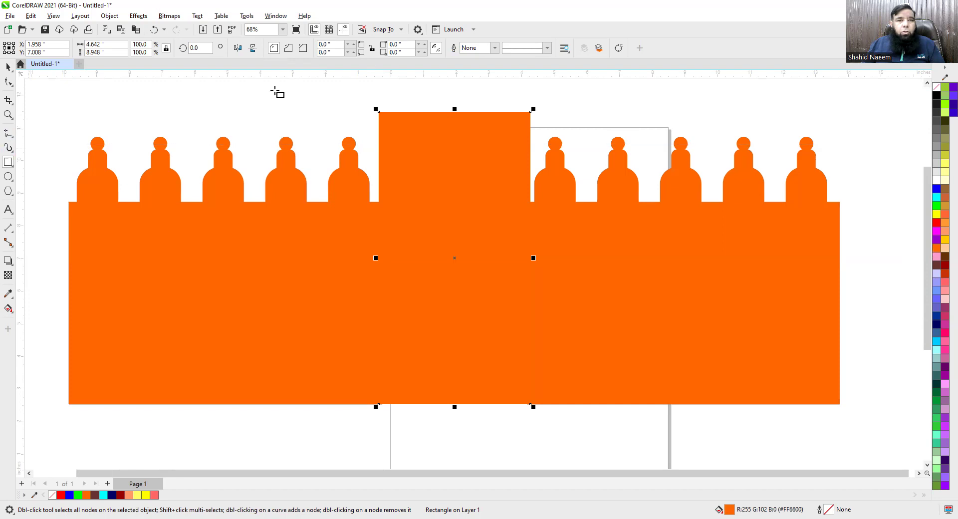
- Round both upper corners of the central rectangle with a 1.5 in radius
left_click(329, 44)
key("BackSpace")
type(".5")
key("Return")
left_click(328, 44)
key("Return")
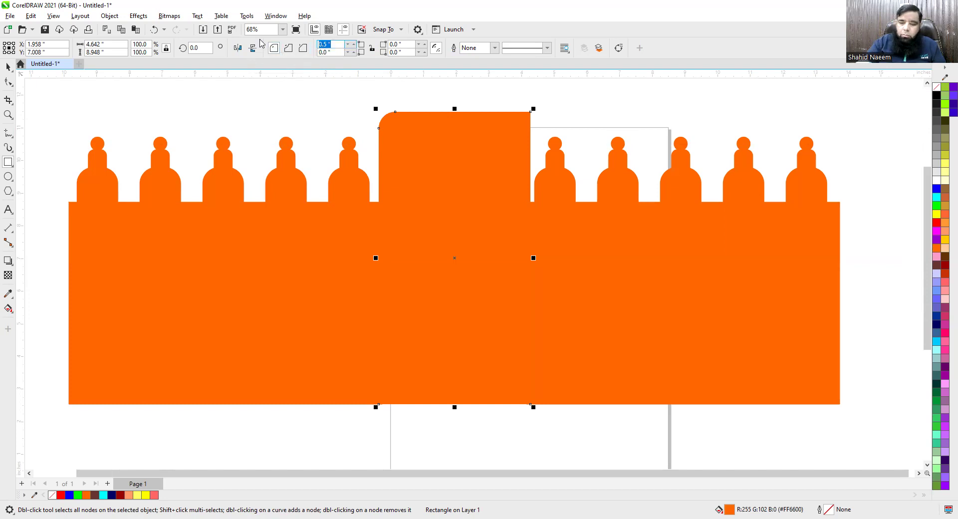
type("1.5")
key("Return")
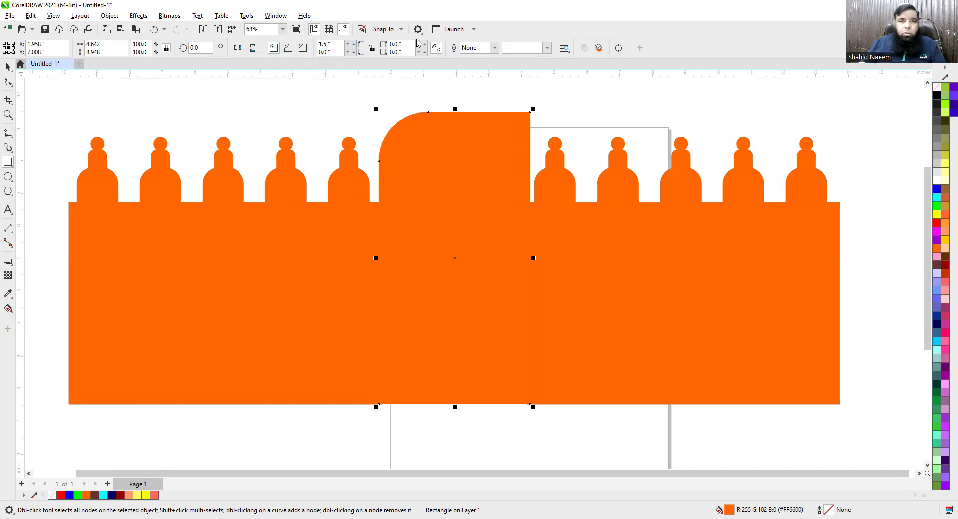
key("Tab")
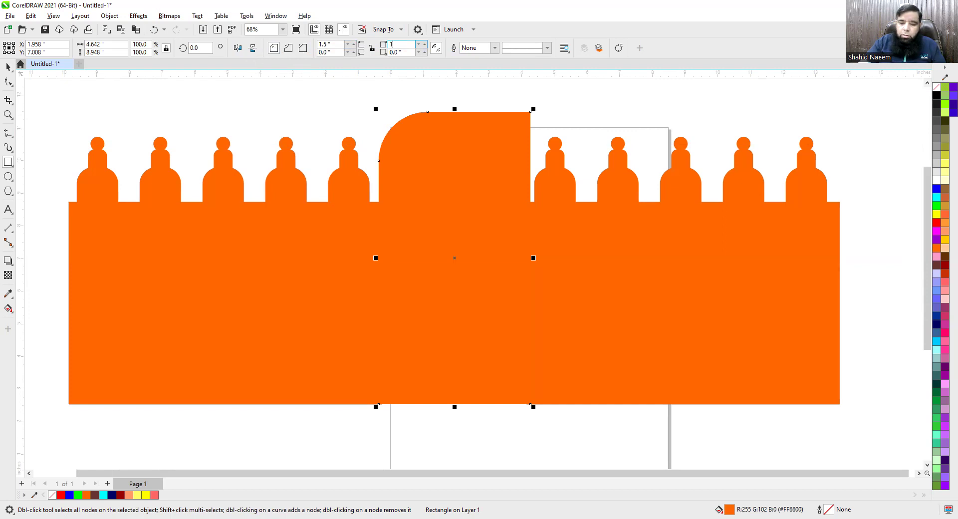
key("Return")
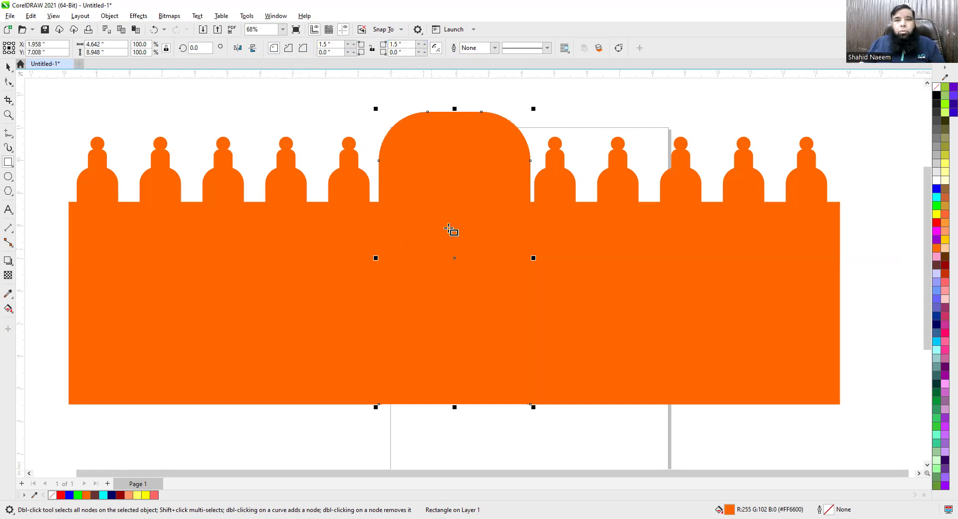
- Make a smaller copy of the rounded central block, about 2.58 × 3.97 in, and centre it on the original's upper edge
scroll(823, 194, "up", 2)
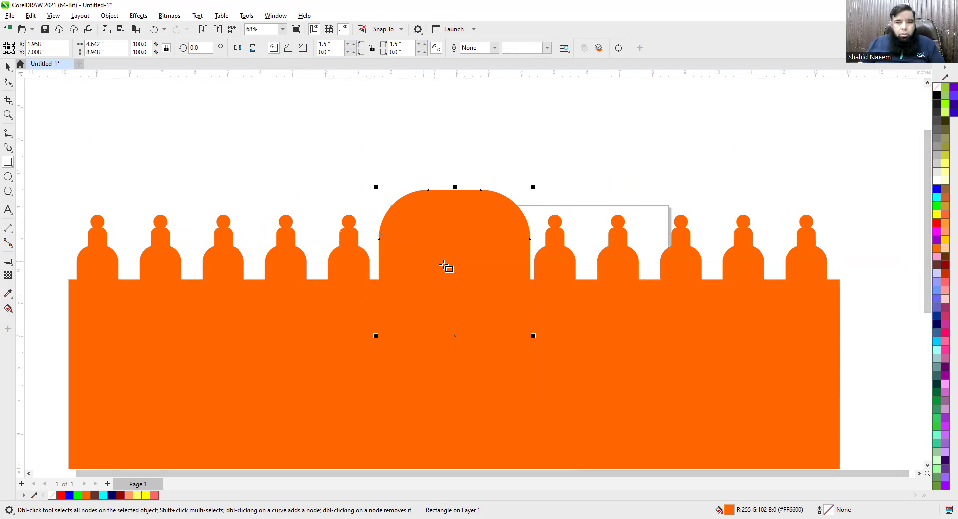
left_click(7, 67)
left_click_drag(455, 336, 483, 284)
left_click_drag(479, 426, 480, 263)
left_click_drag(558, 198, 458, 205)
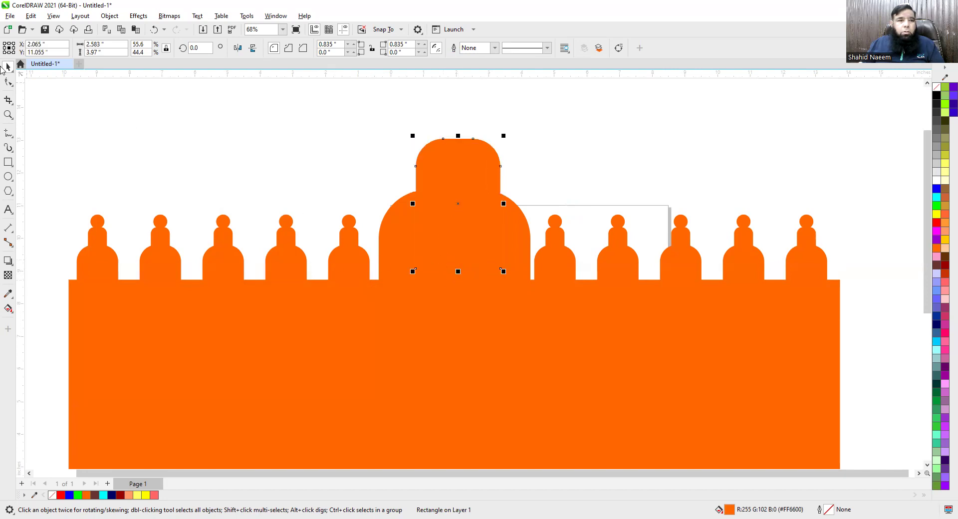
- Draw a circle about 0.83 in across on top of the smaller block, filled orange with no outline
left_click(8, 176)
left_click_drag(274, 122, 478, 120)
key("space")
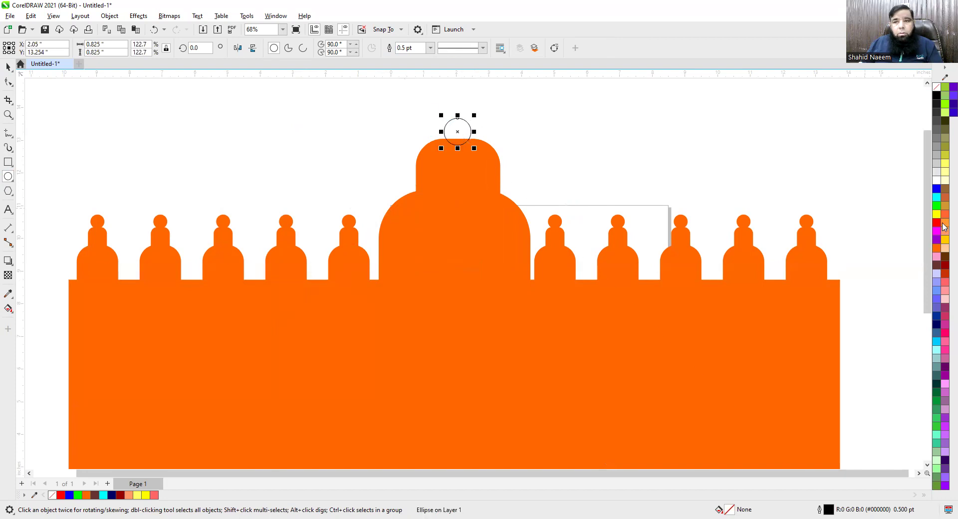
left_click(937, 248)
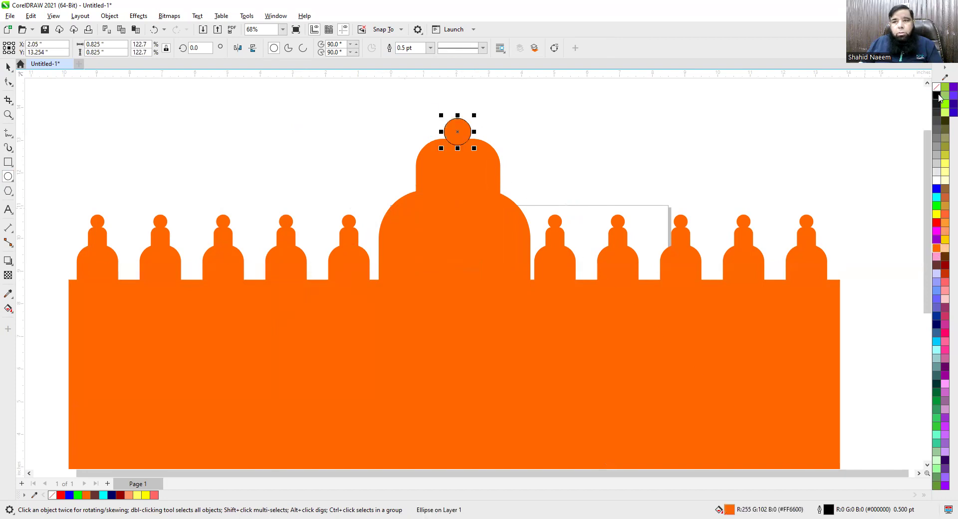
left_click(936, 88)
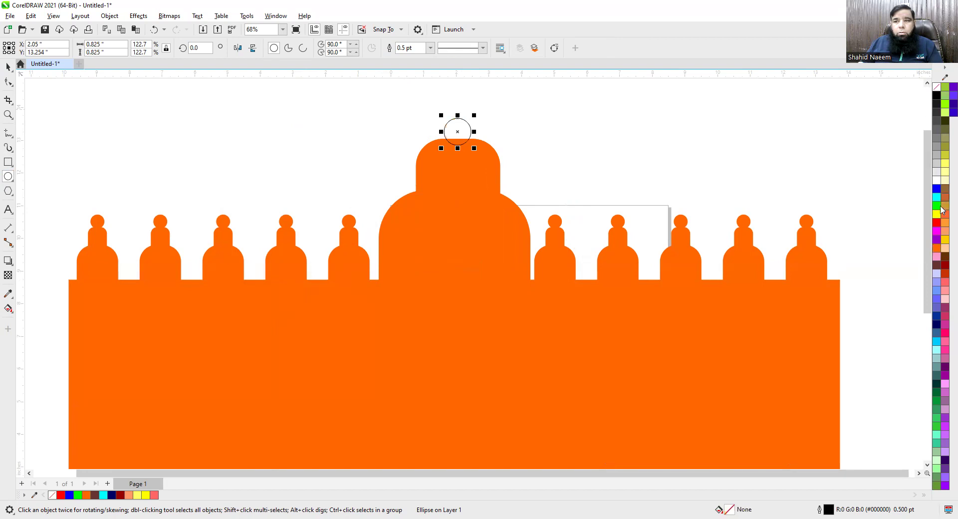
right_click(936, 88)
left_click(936, 248)
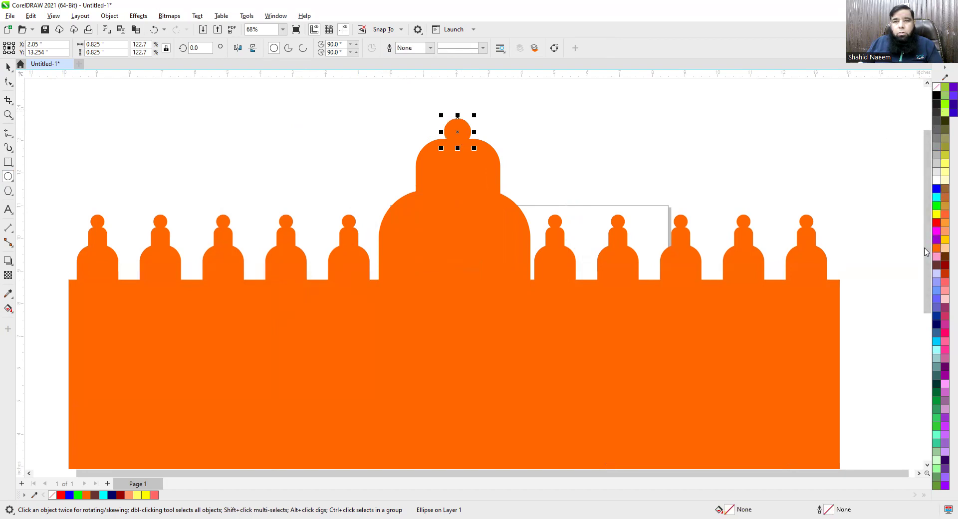
- Select the central circle and both rounded blocks and group them into one dome
key("space")
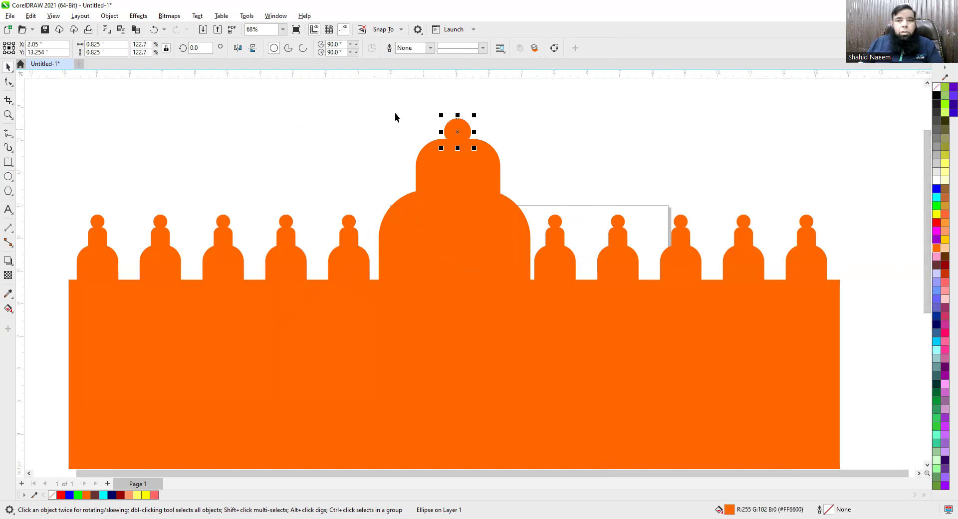
left_click_drag(375, 95, 408, 257)
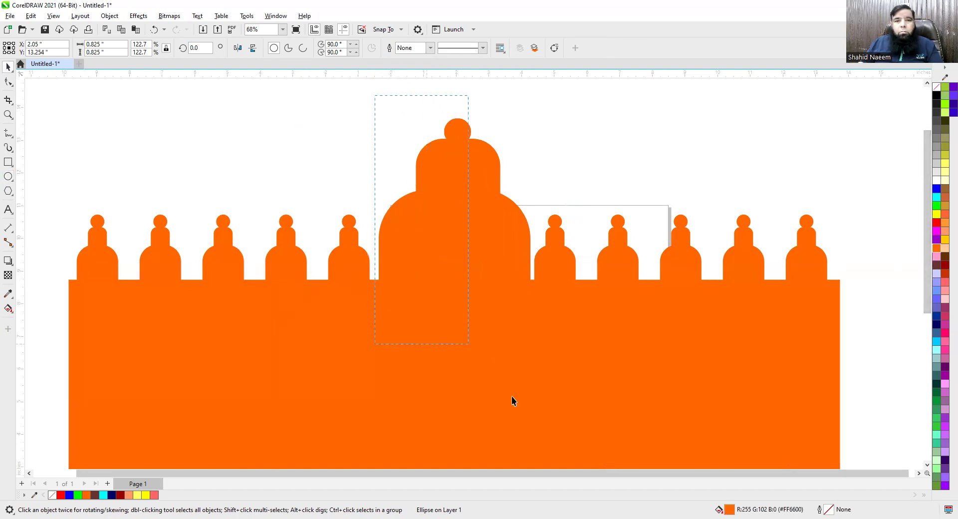
scroll(532, 456, "down", 2)
left_click_drag(532, 457, 537, 440)
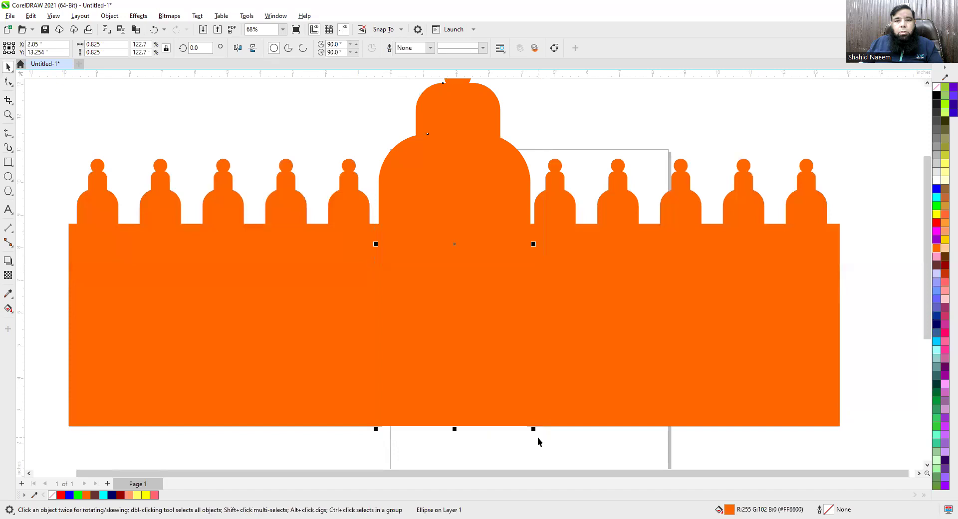
scroll(552, 338, "up", 2)
scroll(552, 339, "down", 3)
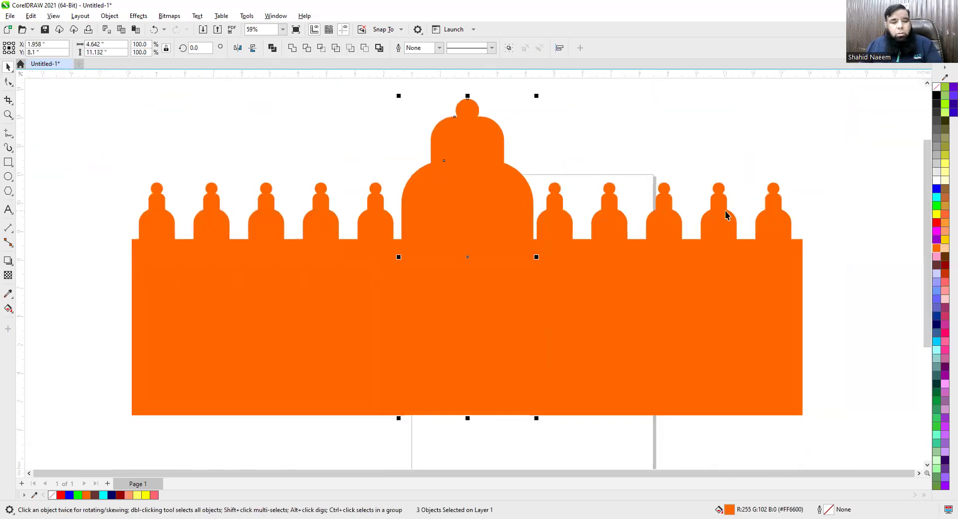
key("ctrl+g")
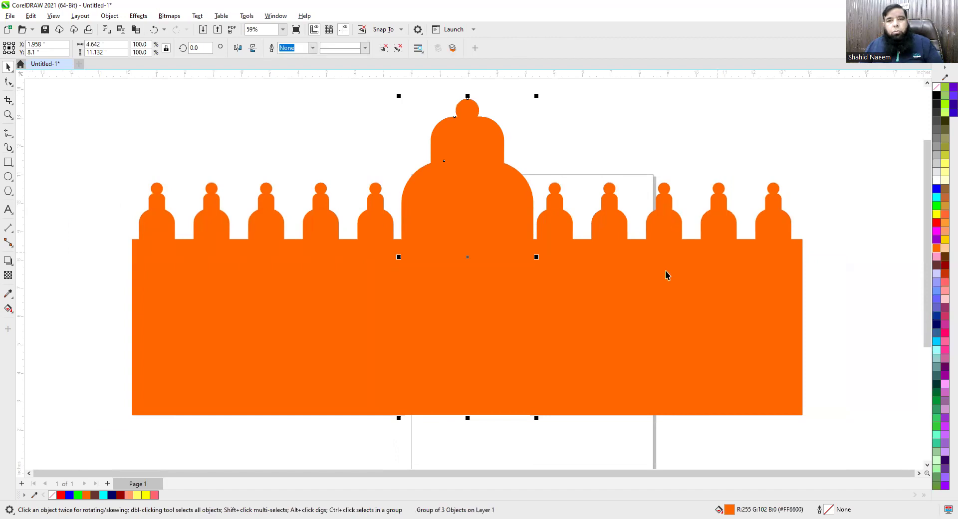
- Select the two small towers flanking the central dome and stretch them upward to about 4.17 in tall
left_click(333, 260)
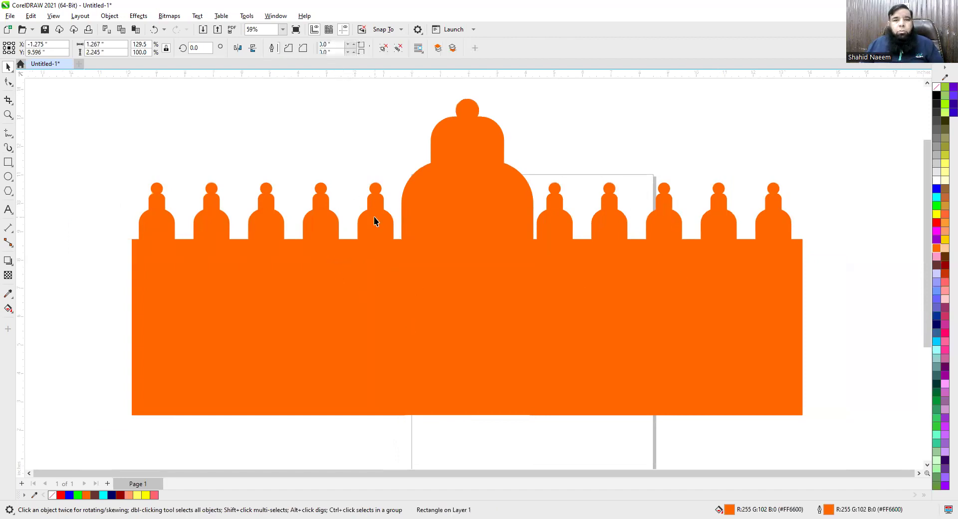
left_click(373, 216)
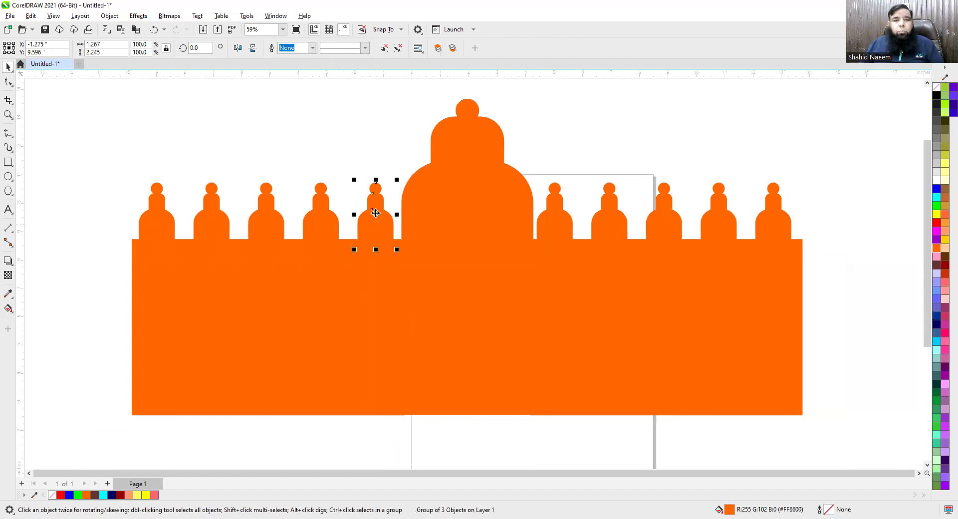
left_click(553, 225, "shift")
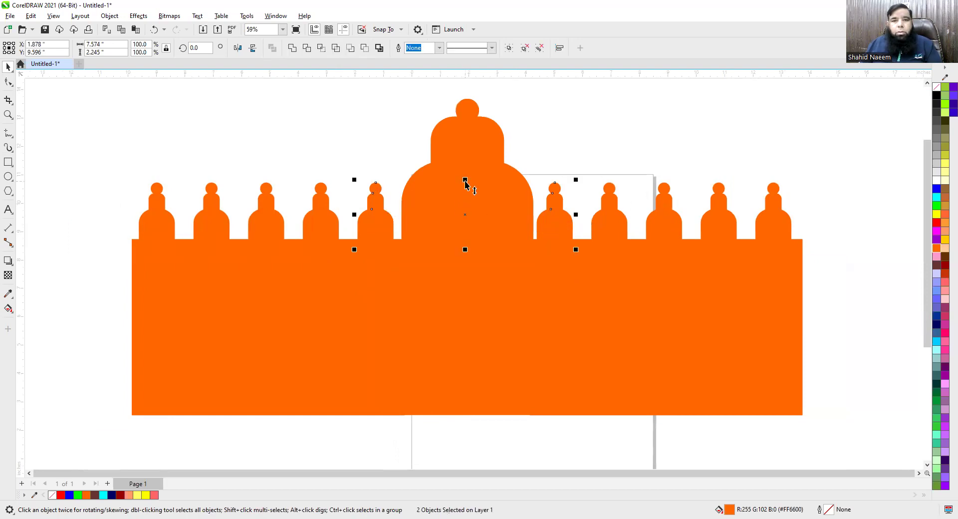
left_click_drag(465, 181, 475, 129)
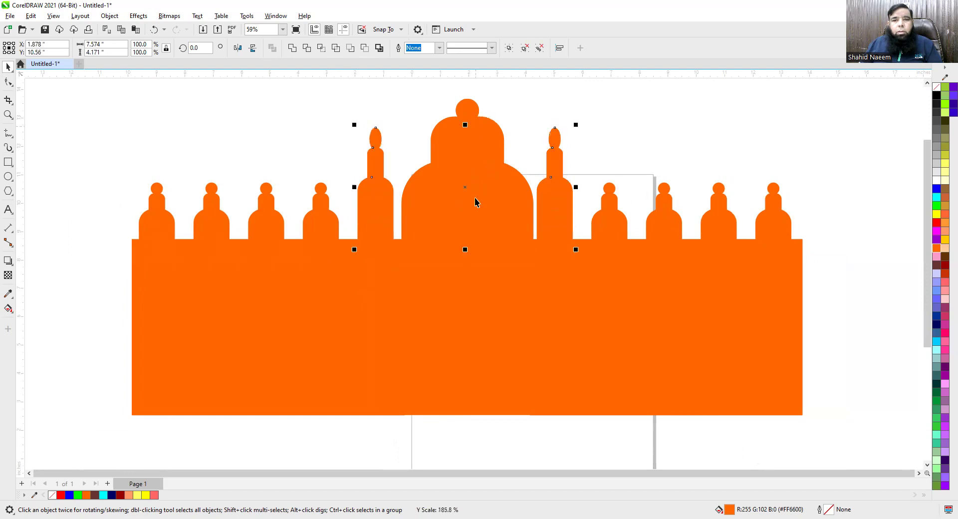
left_click(826, 176)
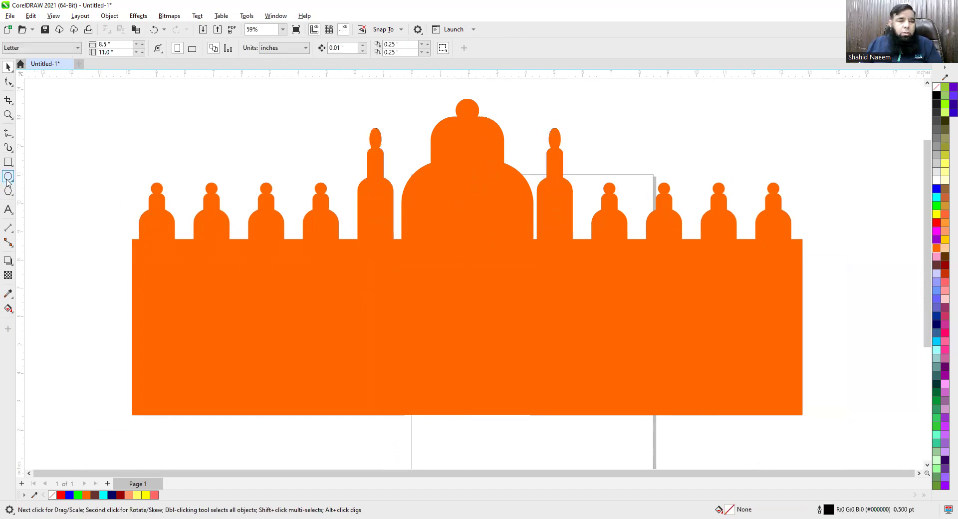
- Draw a door rectangle about 3.08 × 6.40 in below the dome and round both its upper corners to 1.5 in
left_click(8, 162)
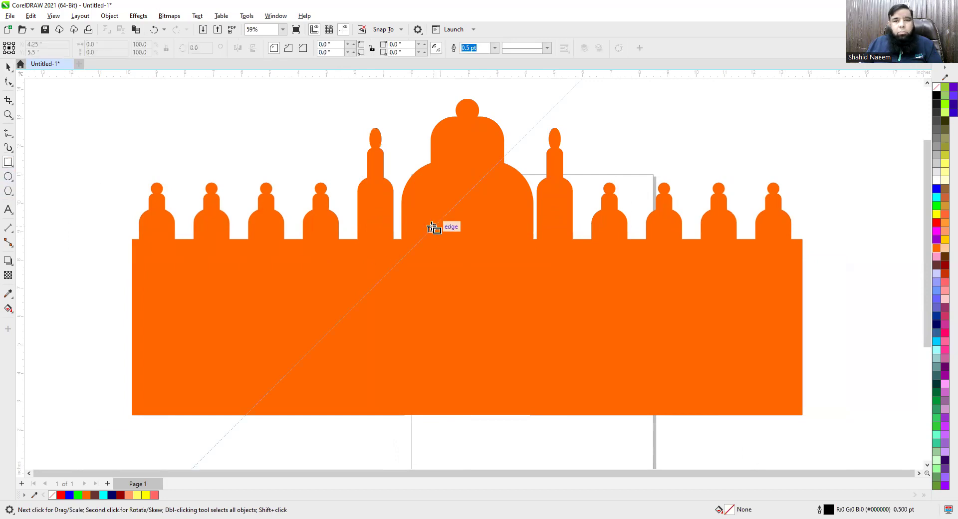
left_click_drag(427, 233, 515, 414)
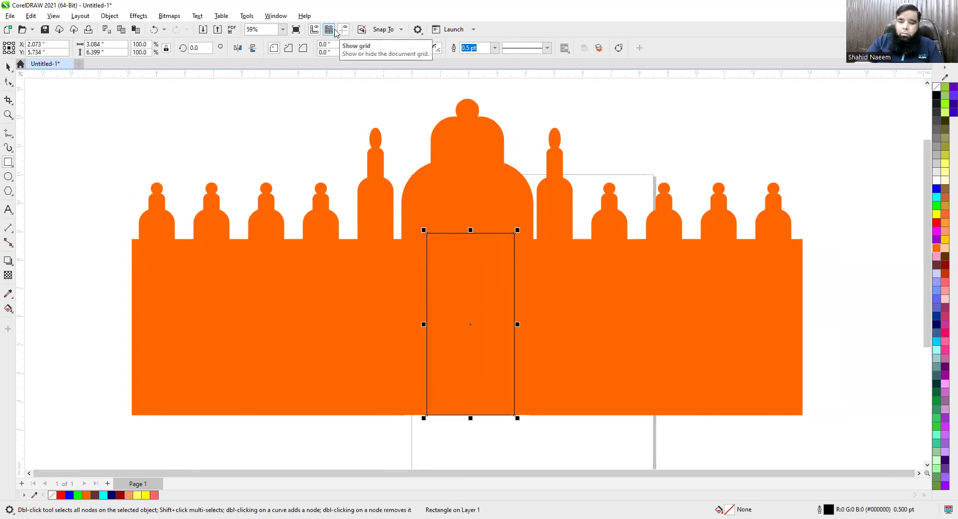
key("Return")
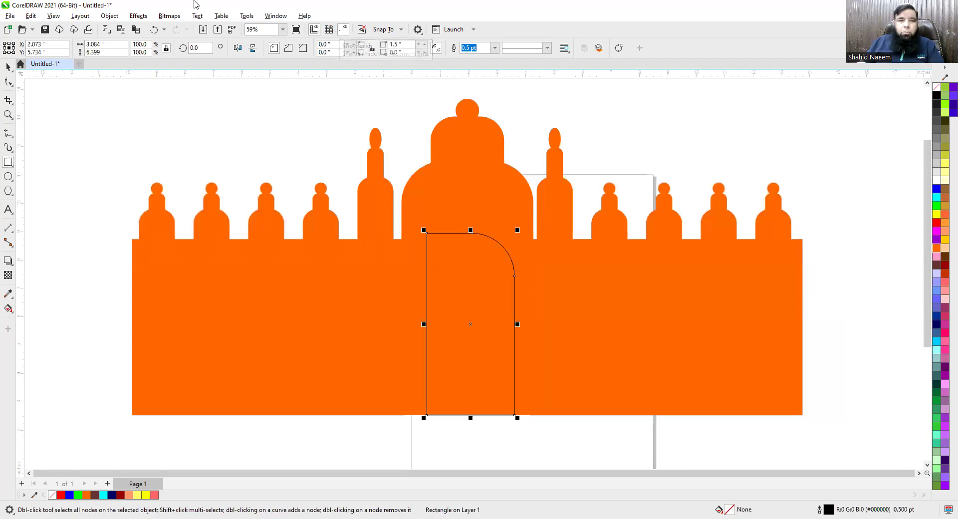
type("1")
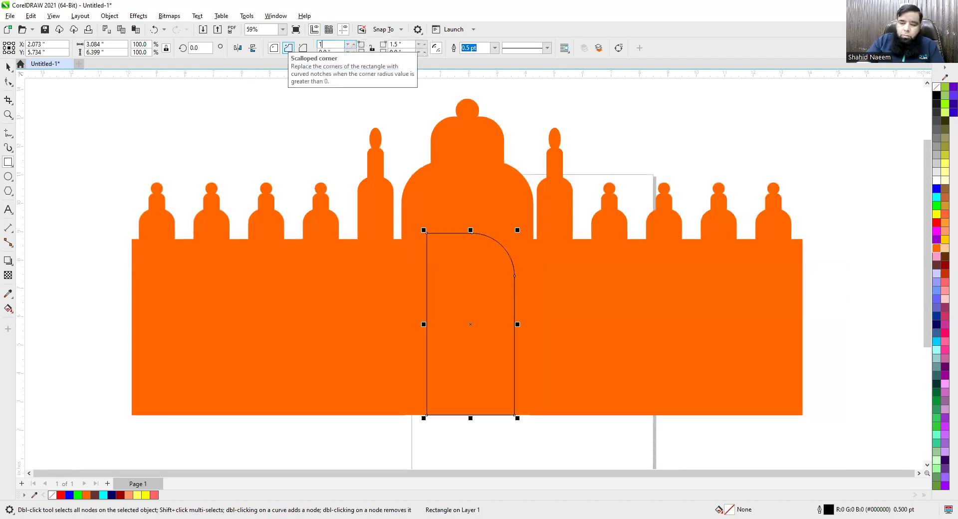
type(".5")
key("Return")
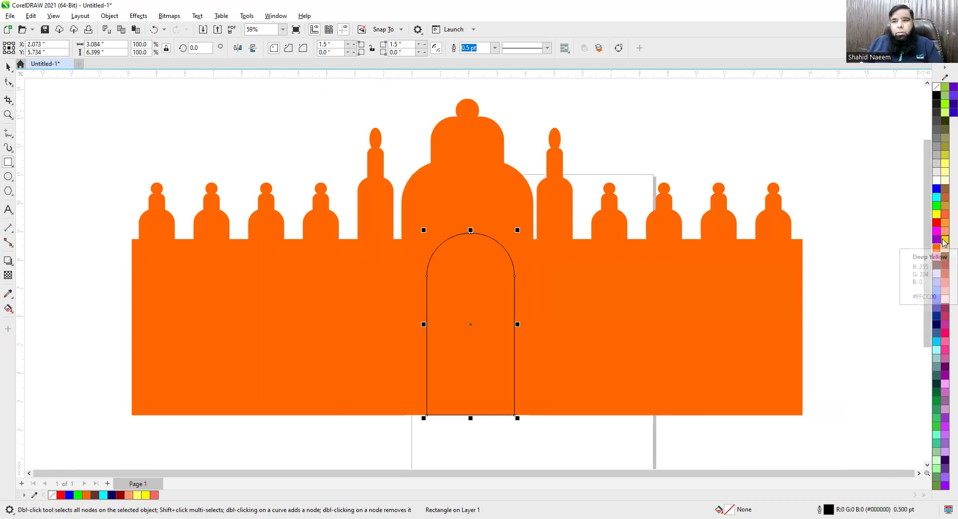
- Fill the arched door with light orange (#FF9933), remove its outline and enlarge it to about 3.91 × 7.27 in
left_click(943, 223)
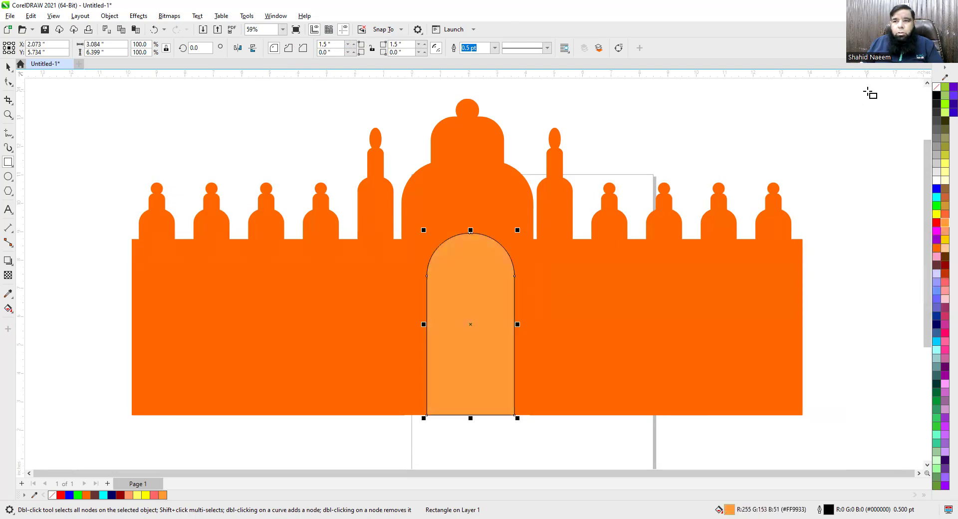
right_click(936, 87)
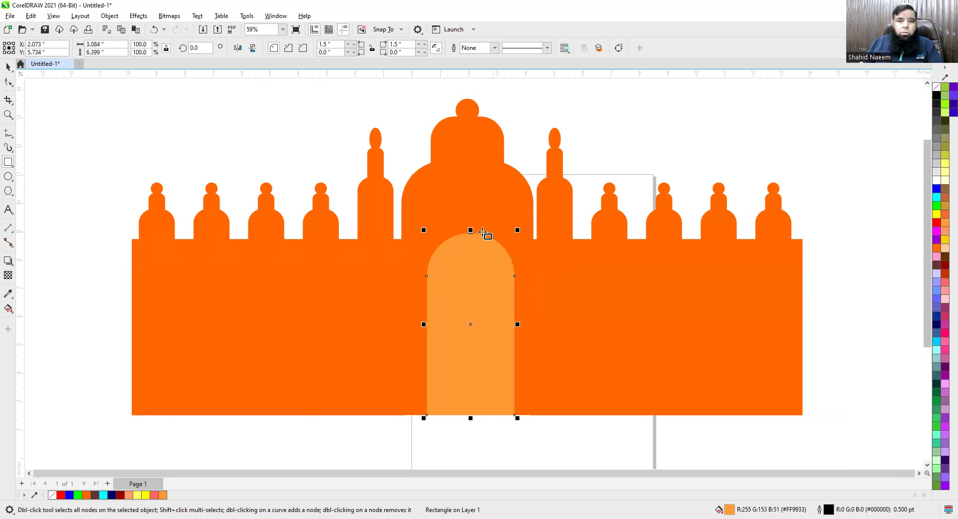
left_click_drag(472, 231, 471, 206)
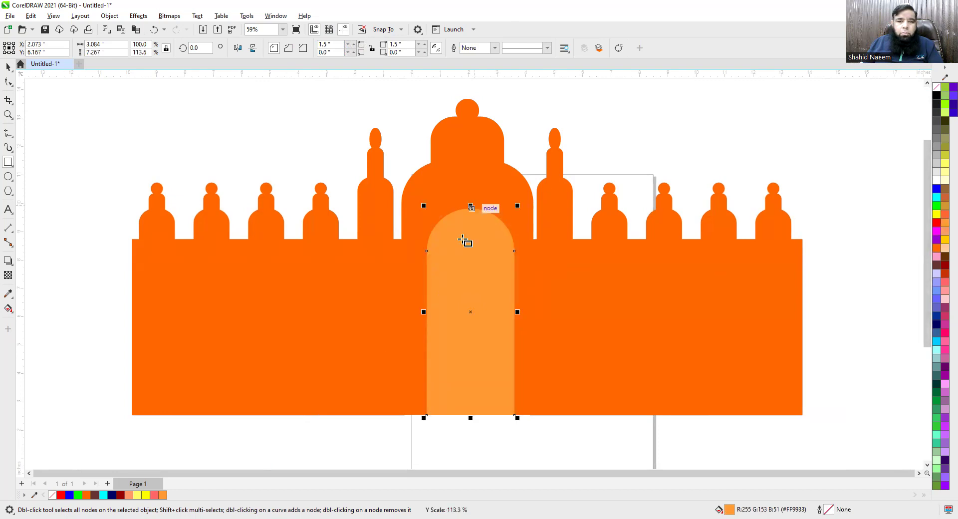
left_click_drag(423, 313, 411, 314)
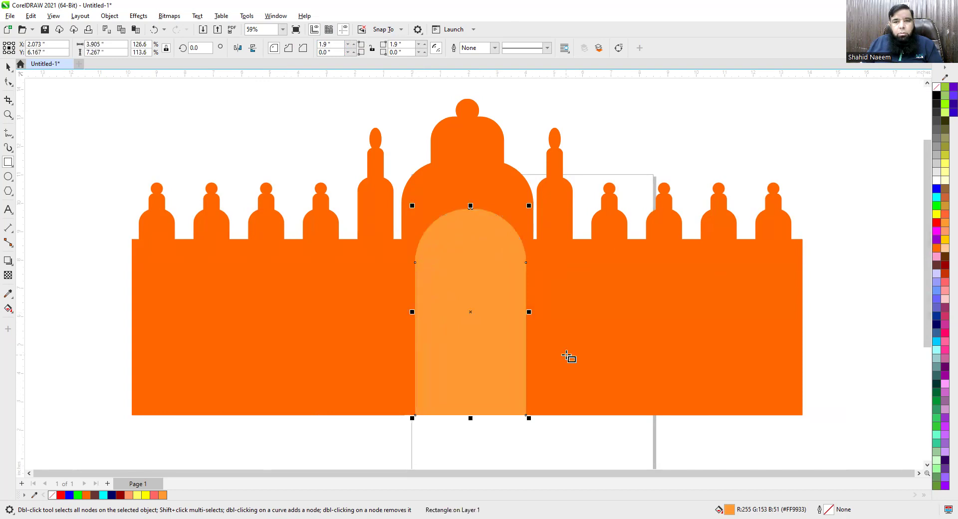
- Draw a circle about 0.84 in across in the middle of the dome's upper block
left_click(8, 176)
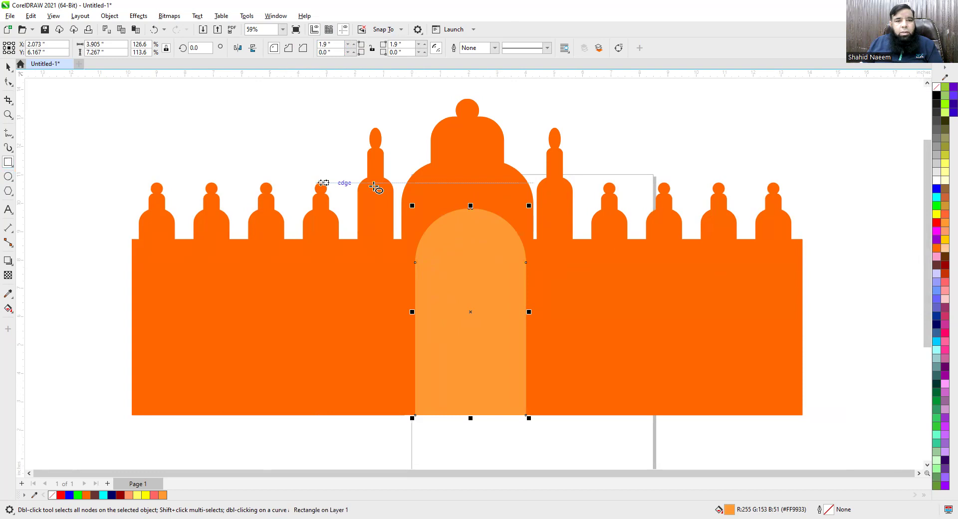
mouse_move(460, 138)
left_mouse_down()
mouse_move(473, 148)
mouse_move(464, 141)
left_mouse_up()
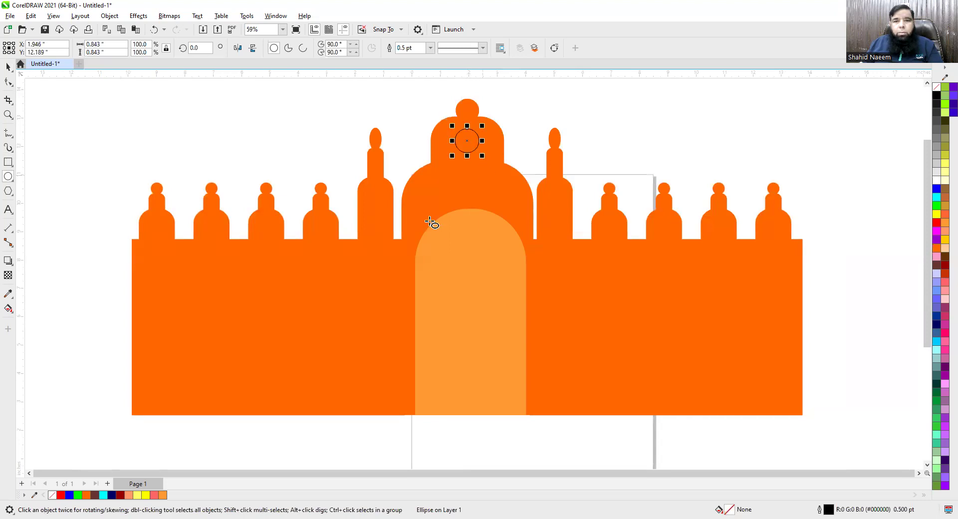
- Fill the circle in the dome's upper block with light orange (#FF9933) and remove its outline
left_click(943, 235)
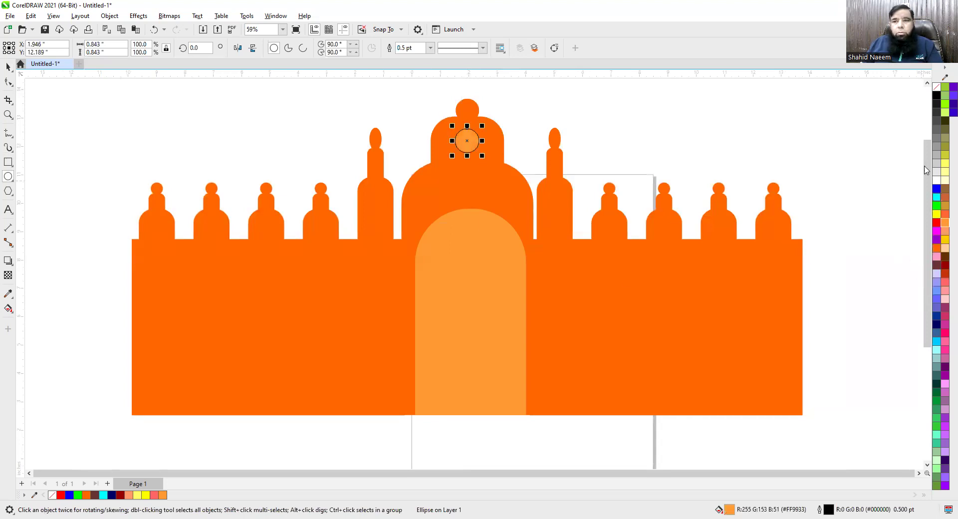
right_click(936, 87)
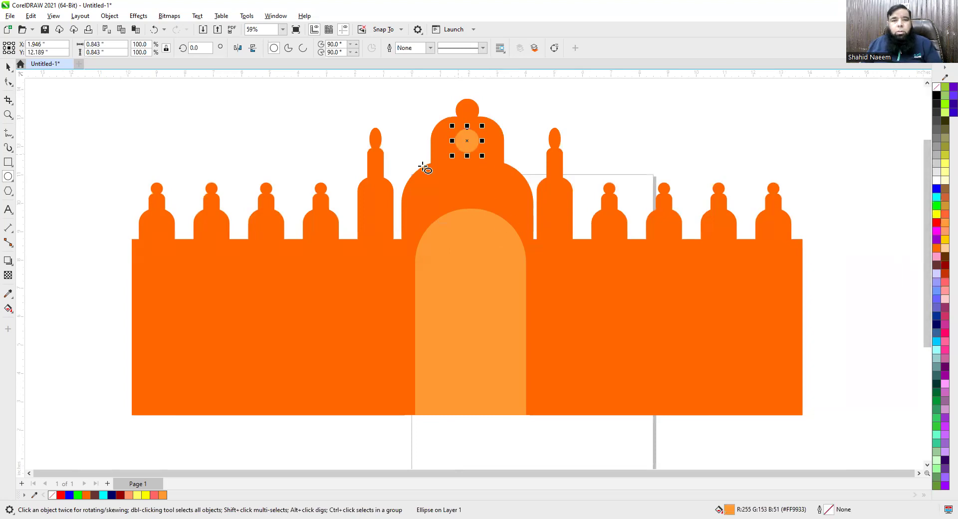
- Reposition the light orange circle slightly lower in the dome's upper block and centre it horizontally on the dome
left_click(8, 67)
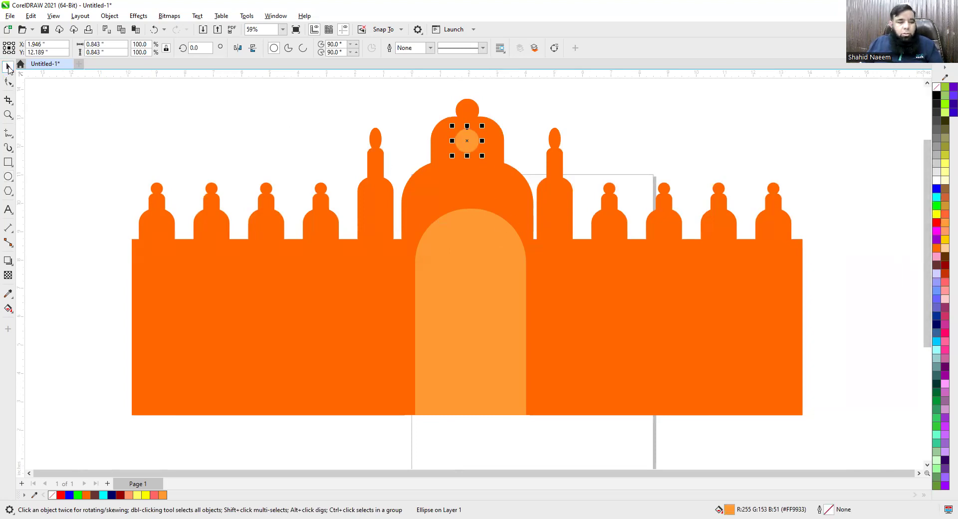
left_click(489, 300, "shift")
key("c")
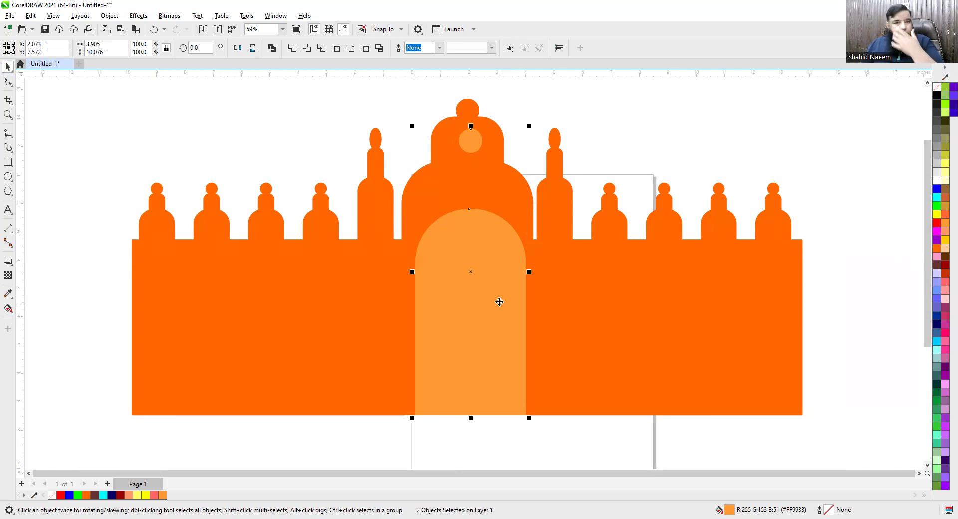
left_click(472, 148)
left_click(396, 114)
left_click(471, 143)
left_click_drag(470, 145, 468, 144)
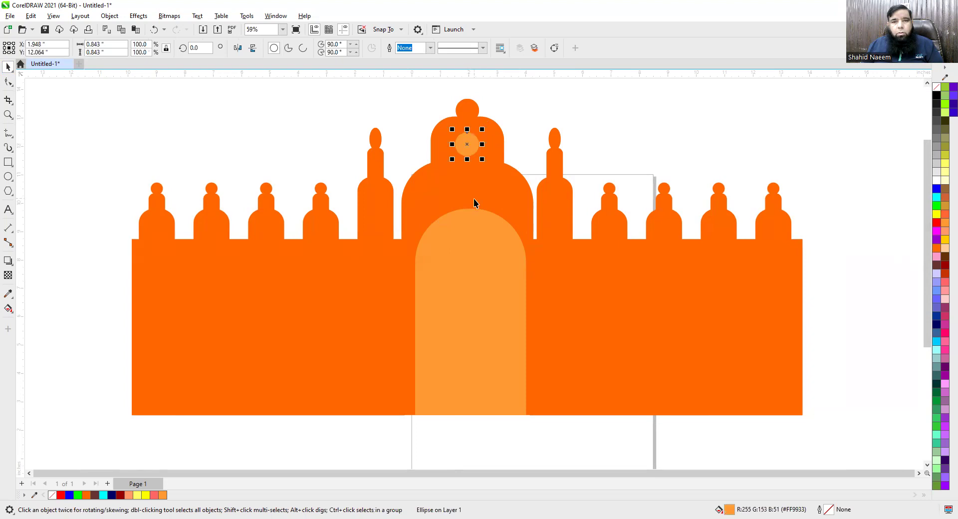
left_click(465, 190, "shift")
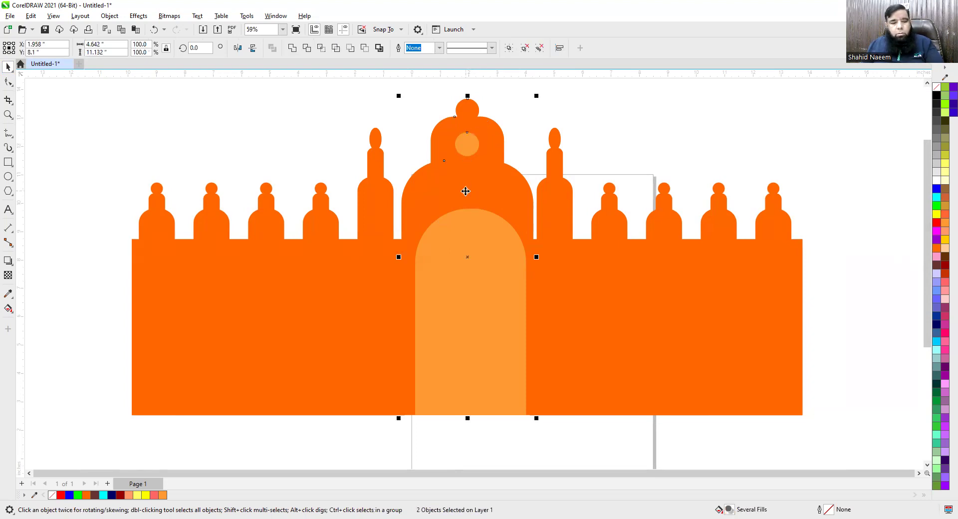
left_click(409, 114)
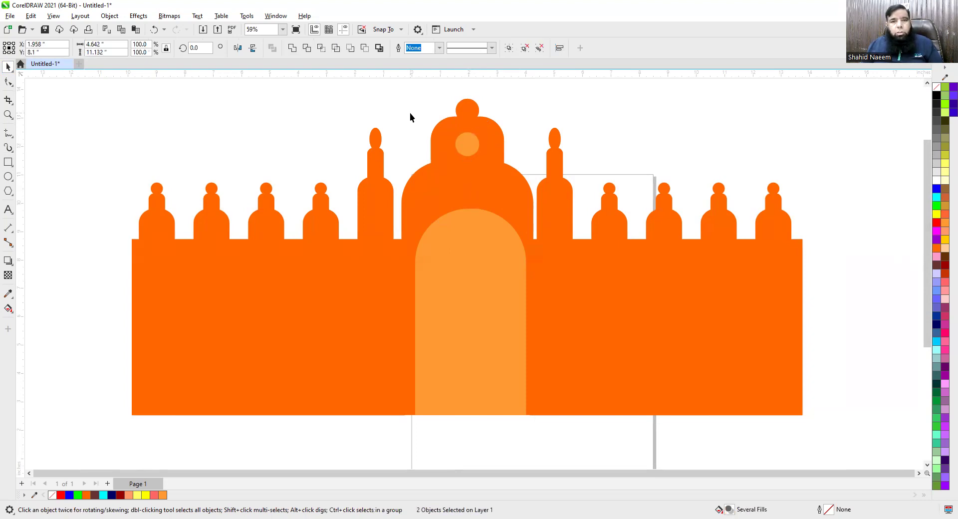
- Place a copy of the dome circle, reduced to about 0.52 in, on the third small tower and copy it onto the first two
left_click(468, 145)
left_click(267, 231)
left_click_drag(267, 230, 156, 228)
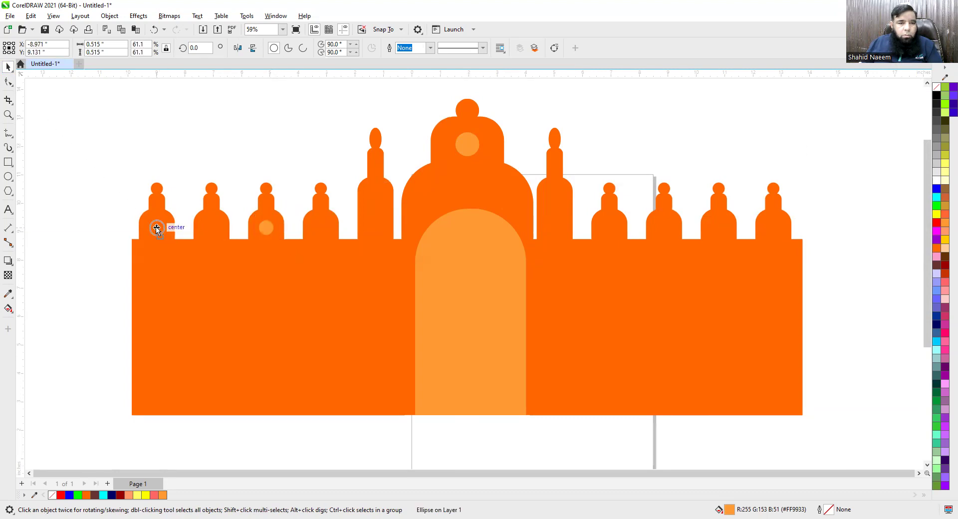
left_click_drag(157, 228, 210, 226)
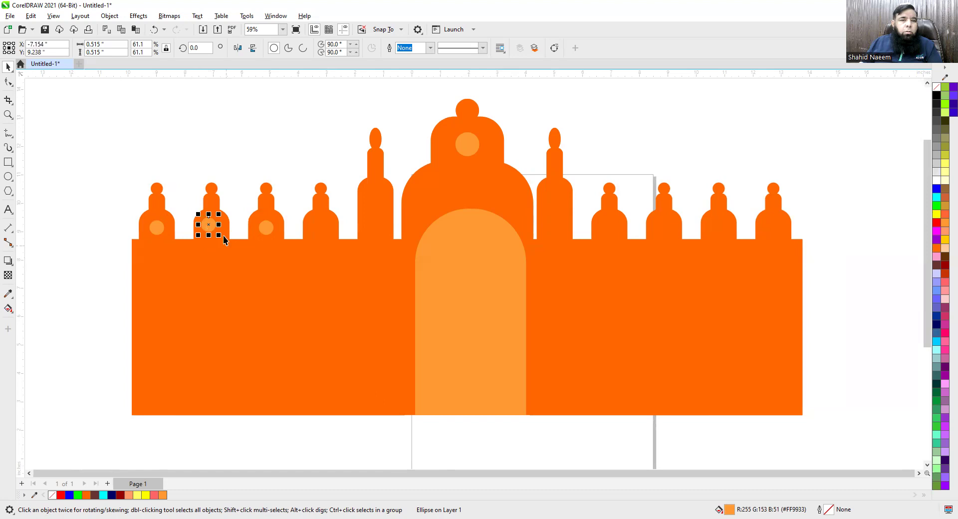
- Delete the circles on the second and third small towers from the left
left_click(265, 228)
key("Delete")
left_click(205, 225)
key("Delete")
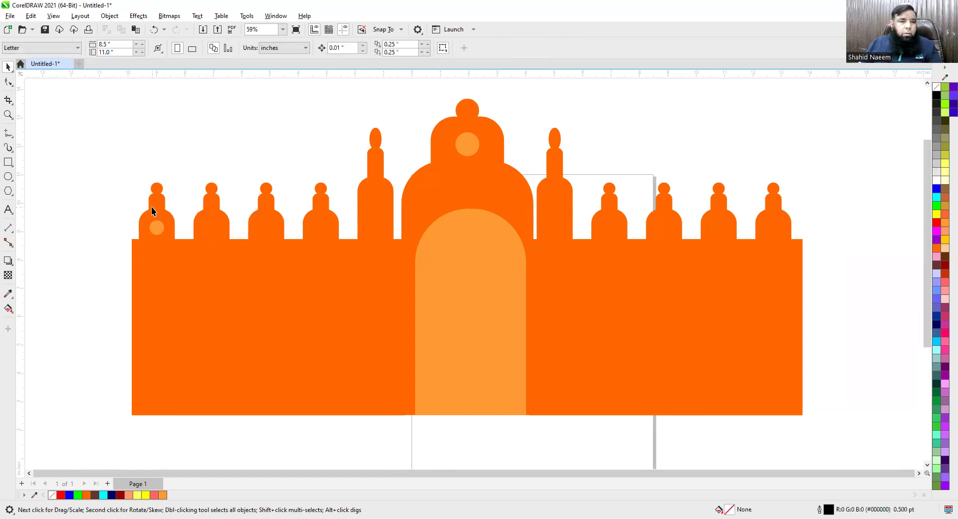
- Centre the remaining small circle horizontally on the leftmost tower
left_click(157, 227)
left_click(161, 211, "shift")
left_click(162, 169)
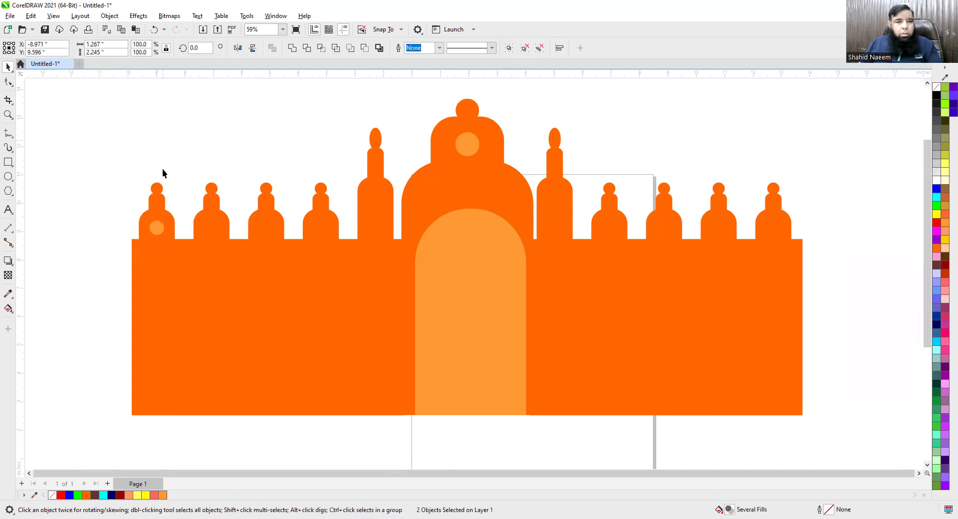
- Copy the leftmost tower's circle onto the second tower and repeat the duplication across the third, fourth and tall left towers
left_click_drag(157, 227, 211, 227)
key("ctrl+r")
key("ctrl+r")
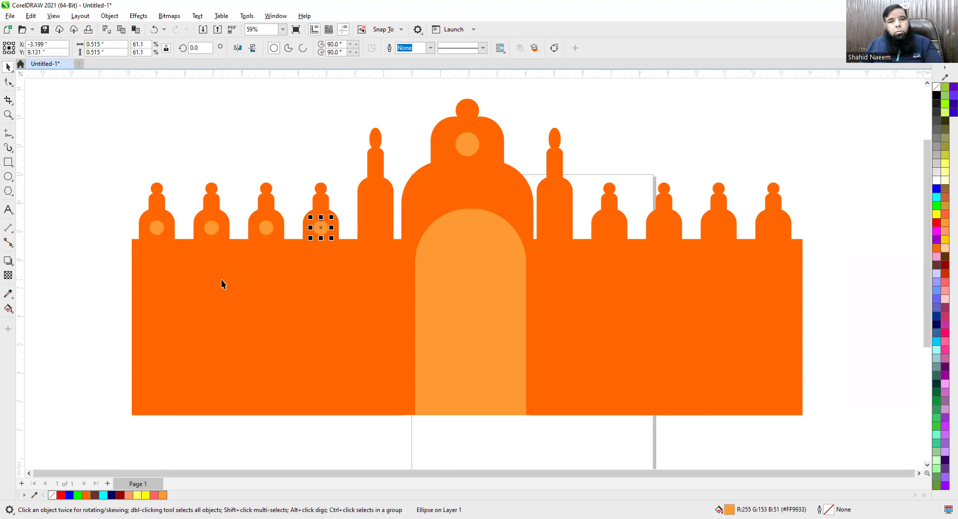
key("ctrl+r")
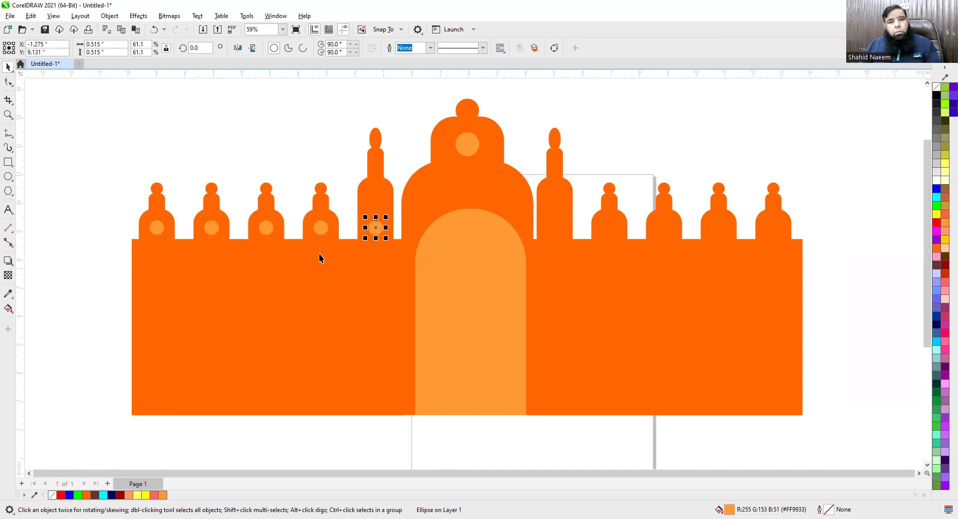
- Copy the small circle to the rightmost tower and its neighbour, then repeat the duplication inward to the tall right tower
left_click_drag(375, 229, 719, 228)
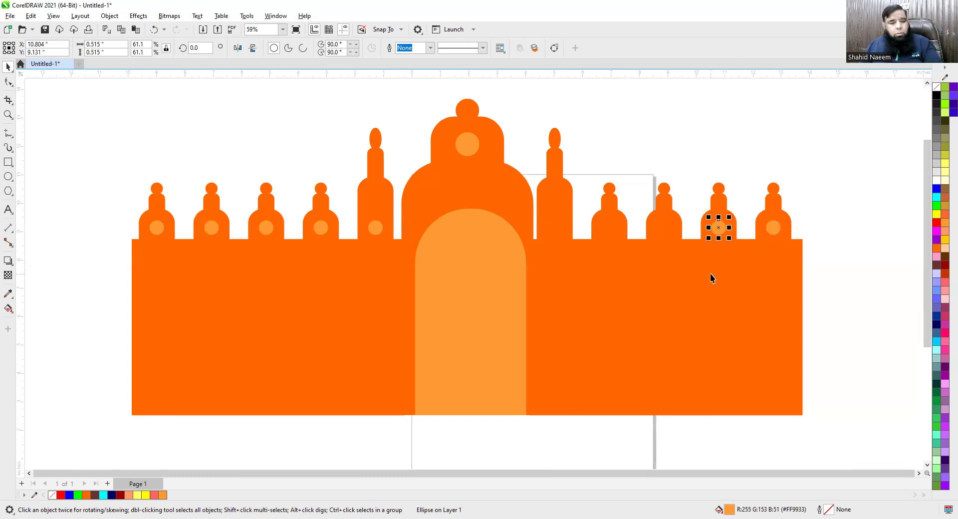
key("ctrl+r")
key("ctrl+r")
key("ctrl+r")
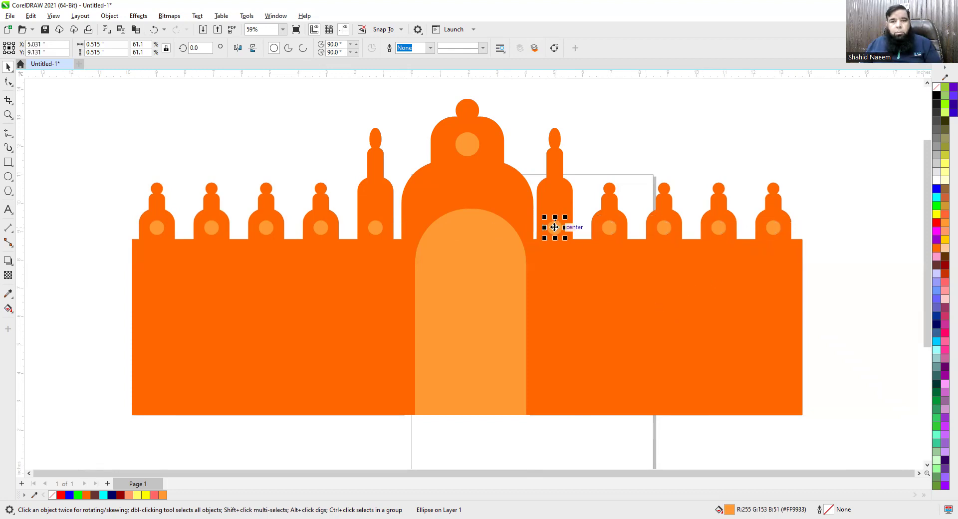
- Select the circles on both tall towers and duplicate them upward twice, stacking three circles on each tower
left_click(375, 227, "shift")
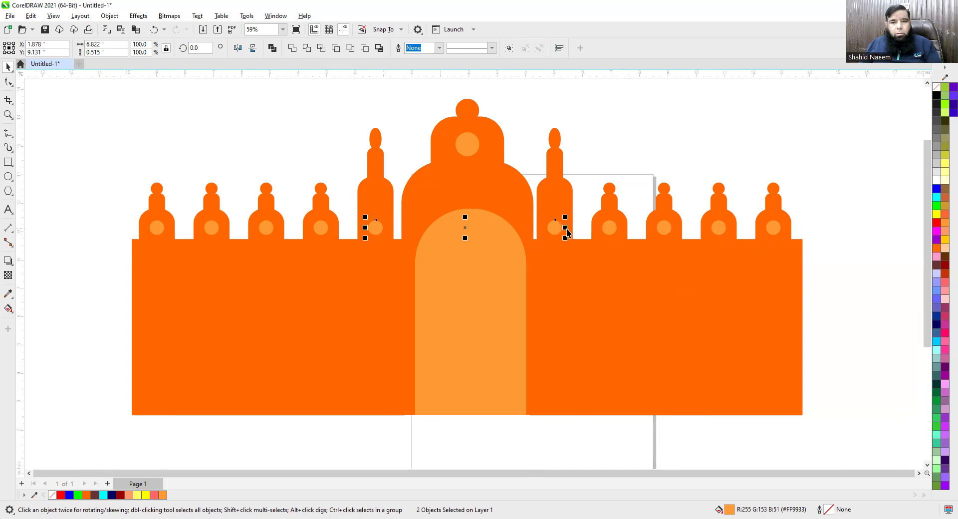
left_click_drag(468, 226, 466, 206)
key("ctrl+r")
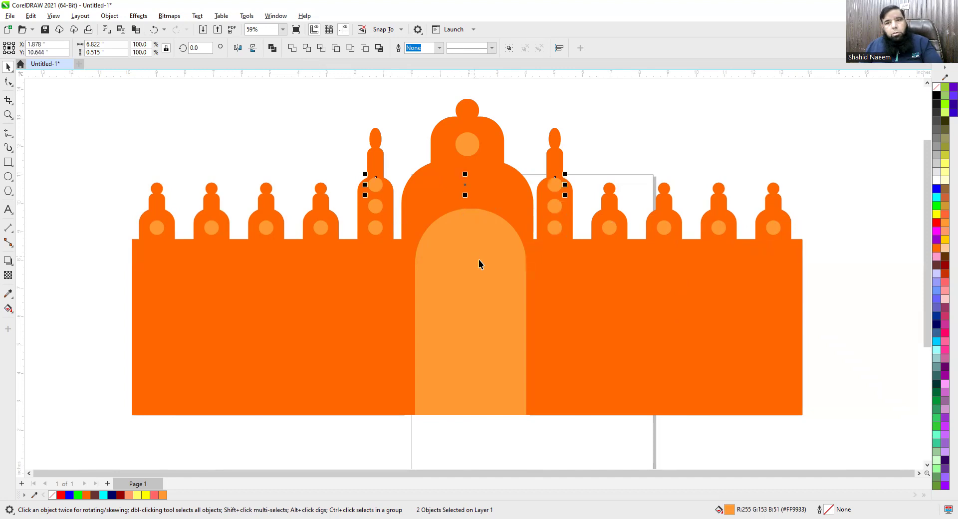
left_click(639, 139)
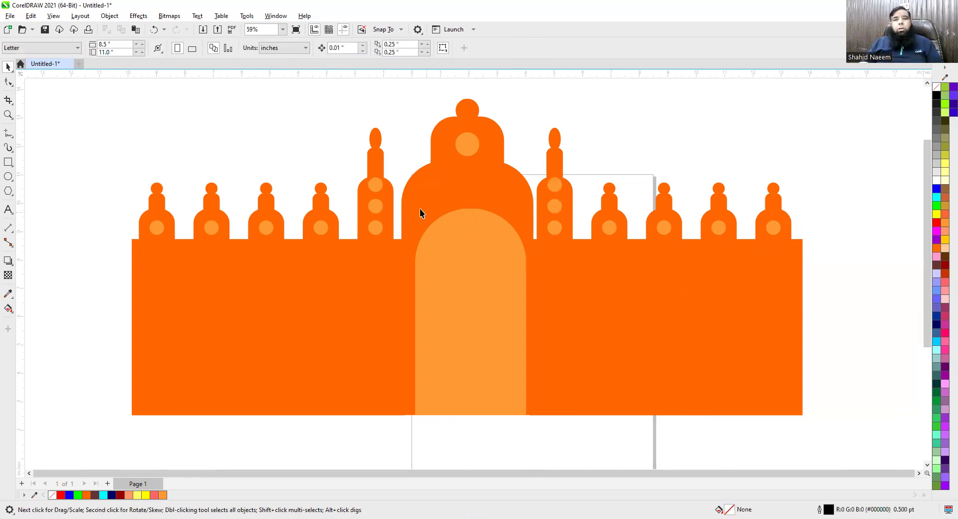
- Delete the topmost circle on each of the two tall towers
left_click(377, 187)
key("Delete")
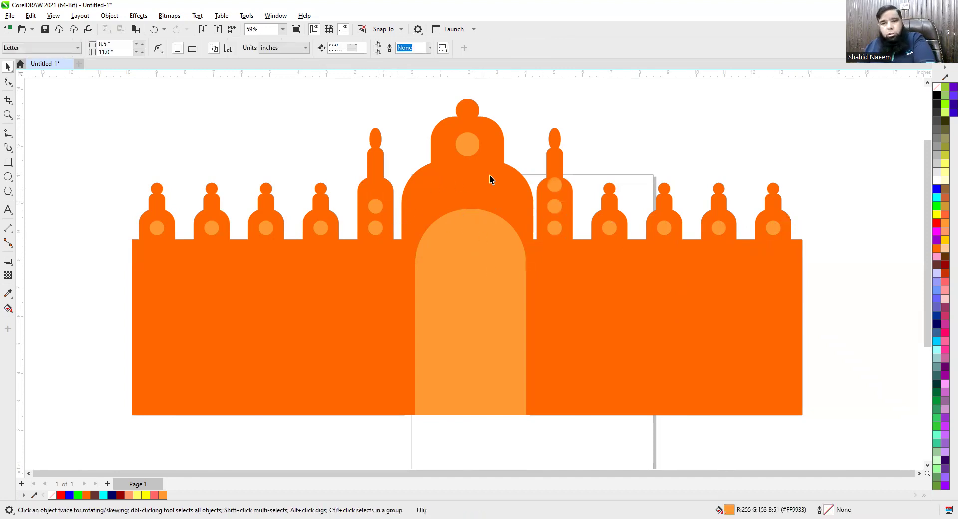
left_click(558, 183)
key("Delete")
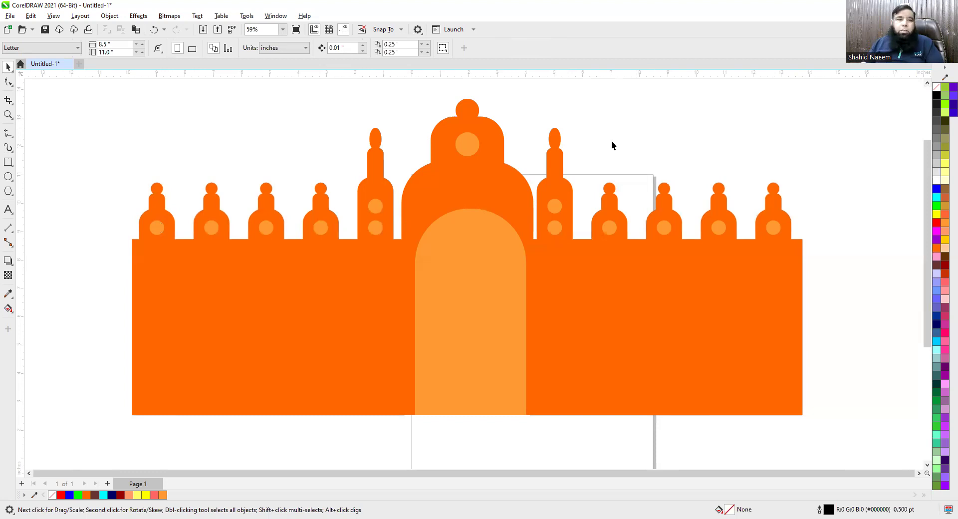
- Draw a square about 1.44 in wide in the empty area above the leftmost tower, with a white outline and orange fill (#FF6600)
left_click(8, 162)
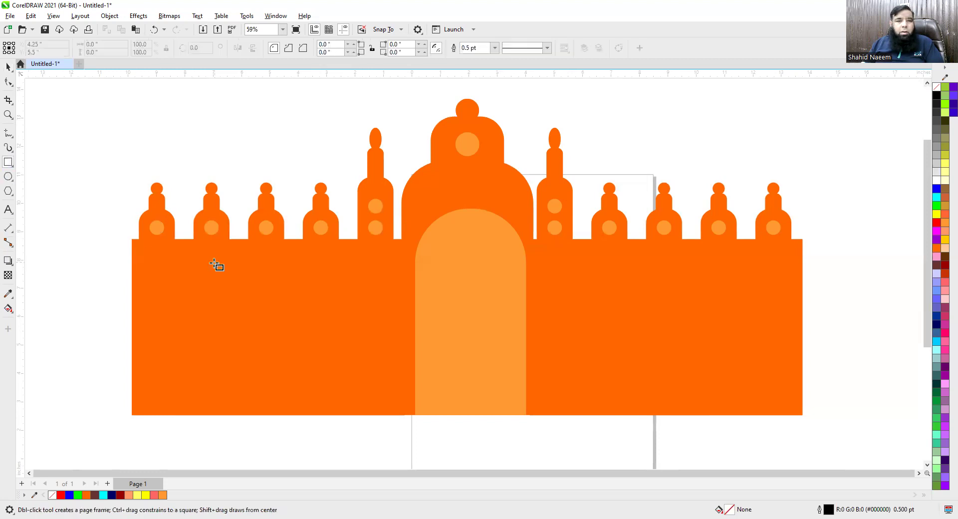
left_click_drag(73, 103, 67, 137)
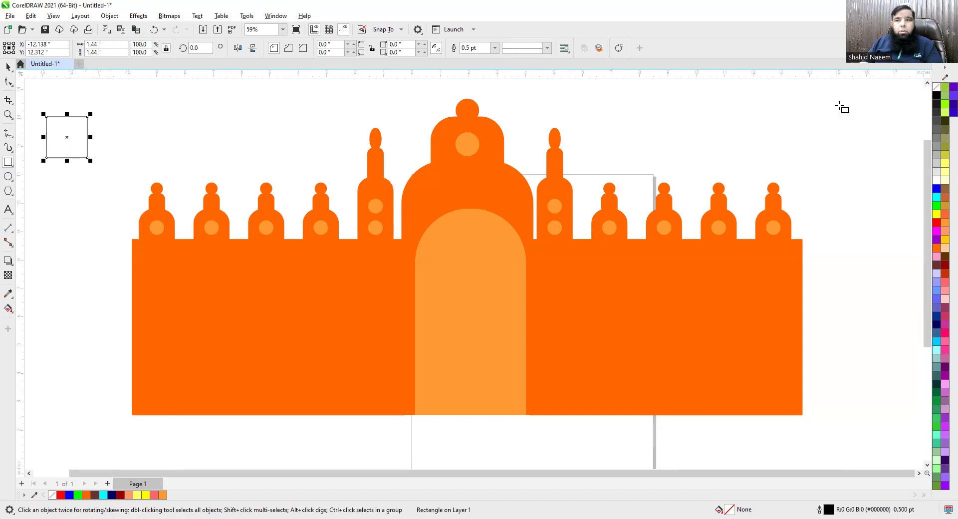
right_click(936, 180)
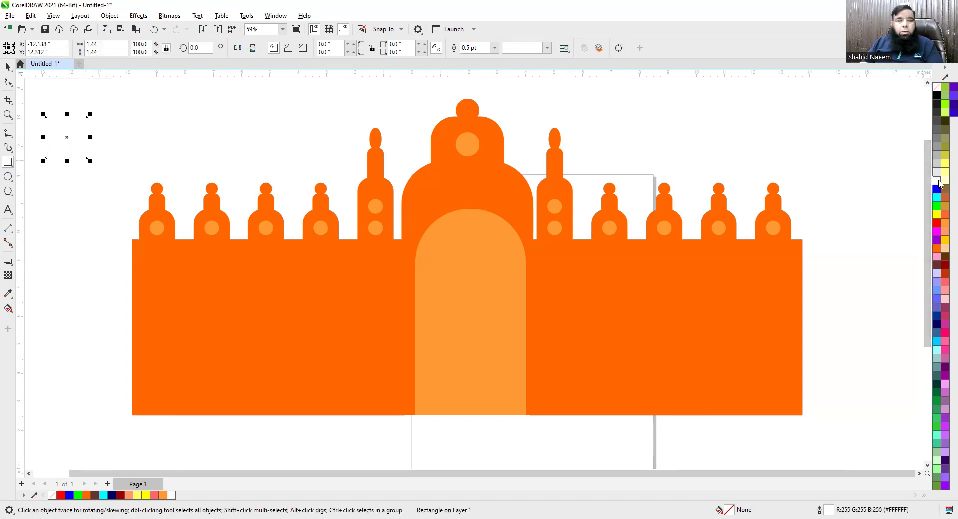
left_click(936, 247)
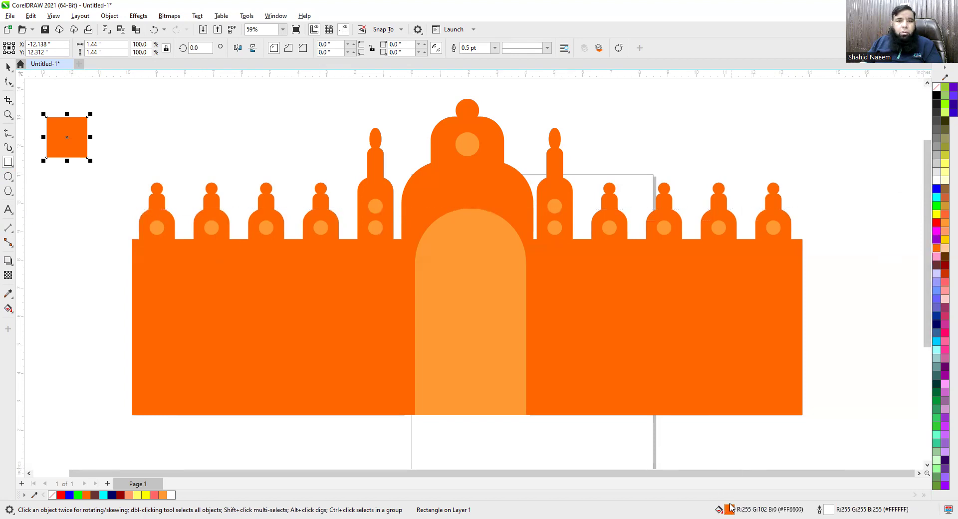
- Darken the square's uniform fill to brown (#AD4500)
double_click(729, 508)
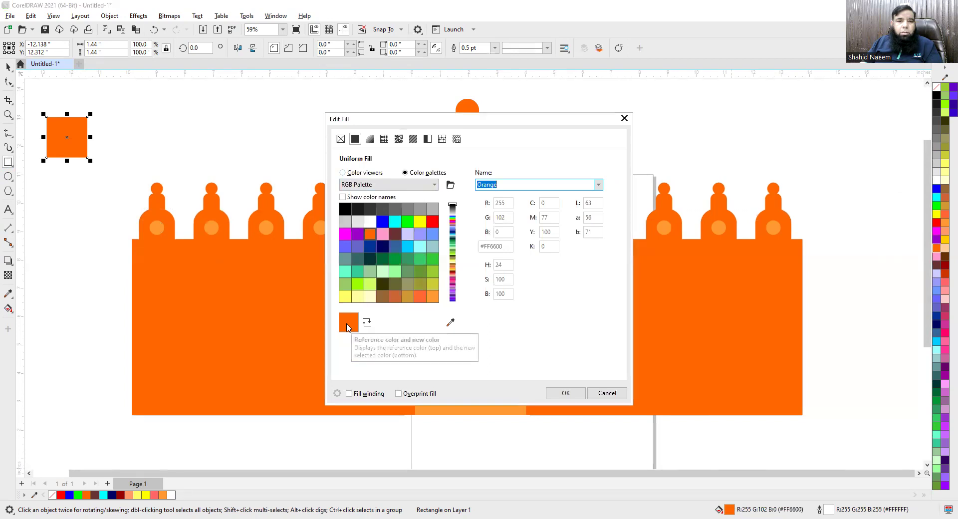
left_click(347, 172)
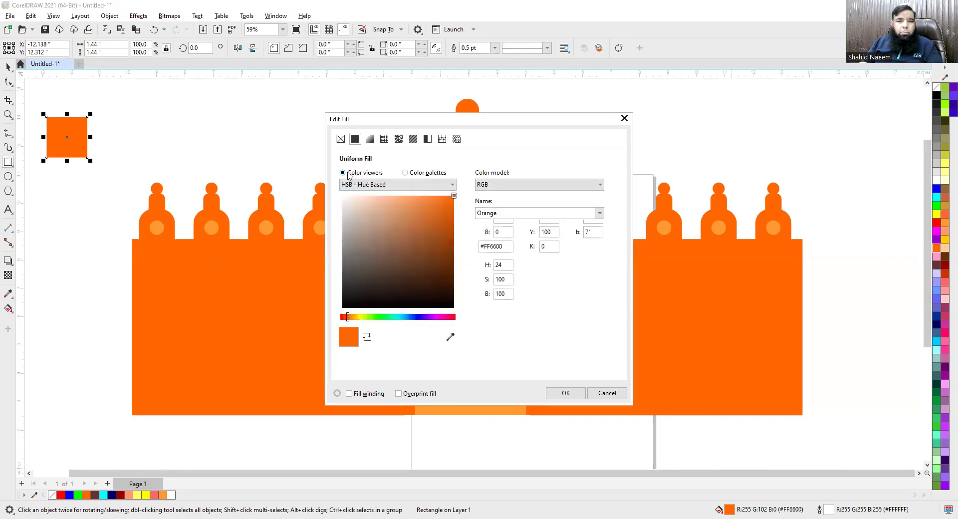
left_click_drag(455, 219, 453, 231)
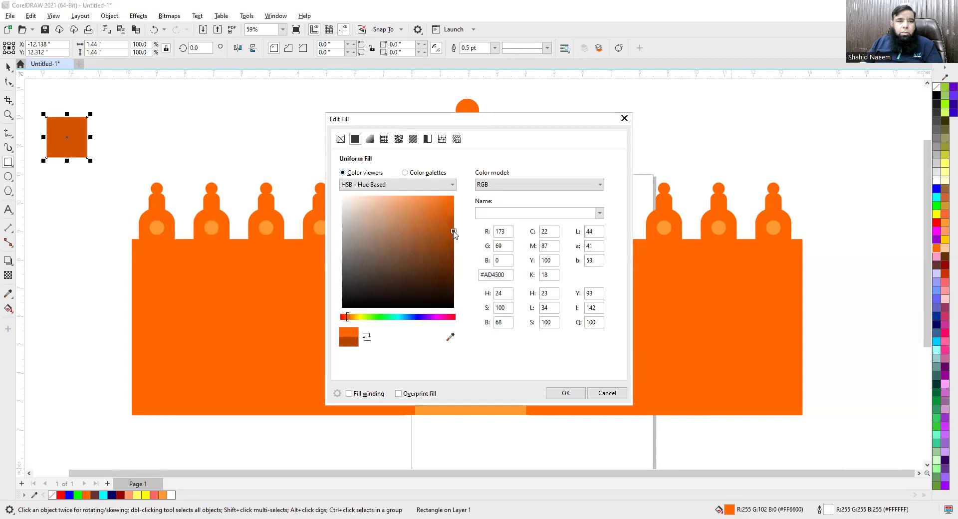
left_click(564, 393)
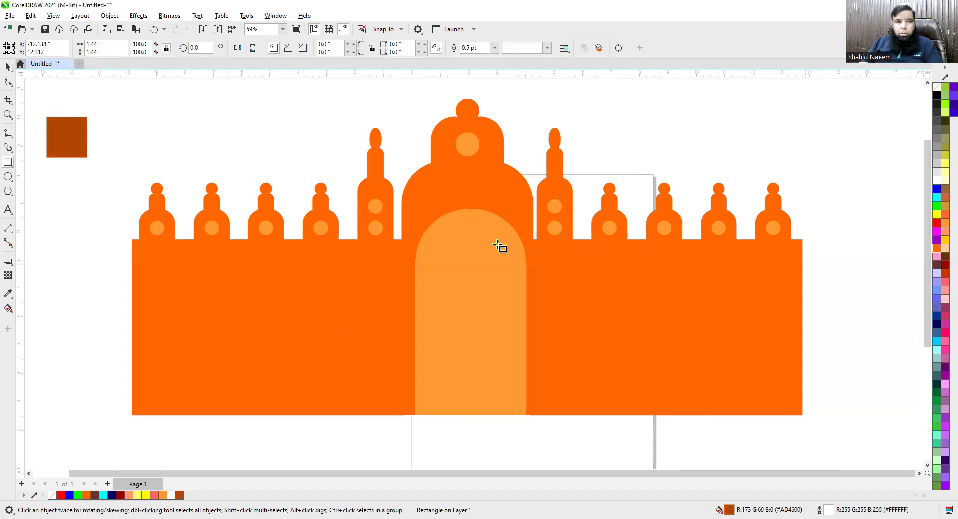
- Set the brown square's outline width to 2.0 pt
left_click(68, 135)
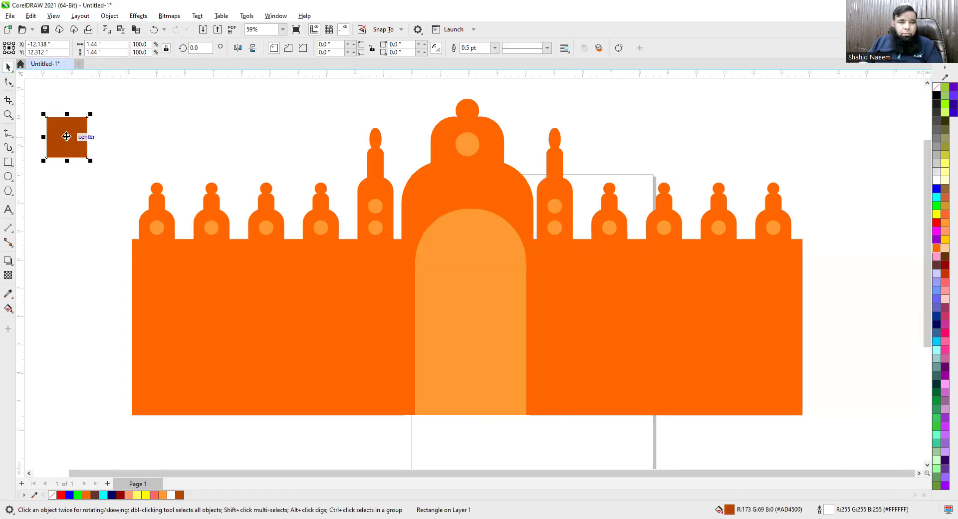
left_click(494, 48)
left_click(483, 104)
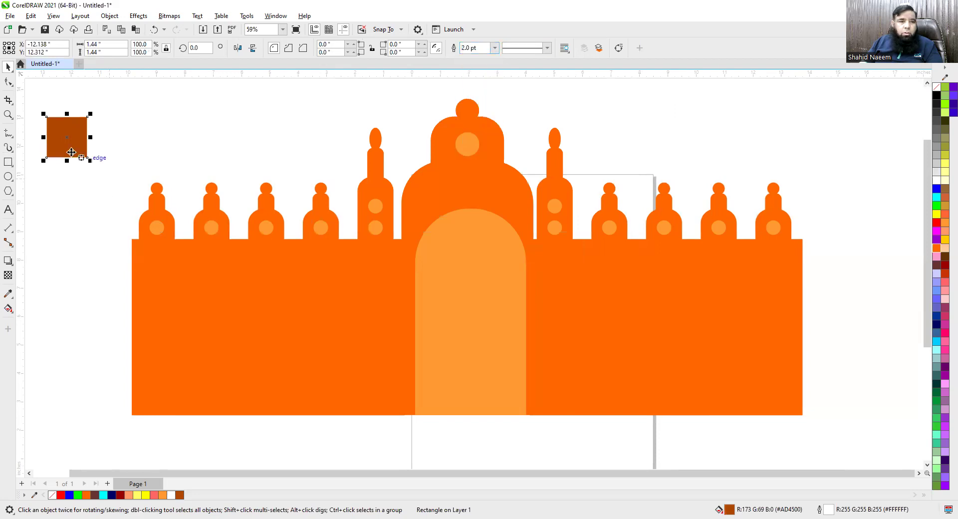
- Duplicate the brown square sideways and downward into a two-by-two window grid and group the four squares
left_click_drag(69, 137, 110, 142)
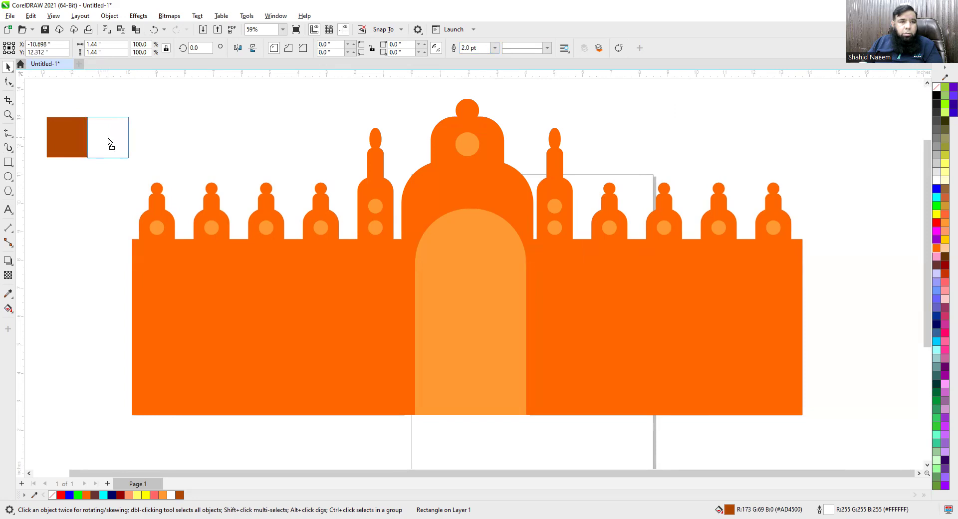
left_click_drag(38, 108, 136, 168)
left_click_drag(86, 145, 87, 185)
left_click_drag(26, 96, 141, 219)
key("ctrl+g")
- Move the grouped window onto the wall left of the door and place a copy at the same height right of it
left_click_drag(87, 158, 667, 327)
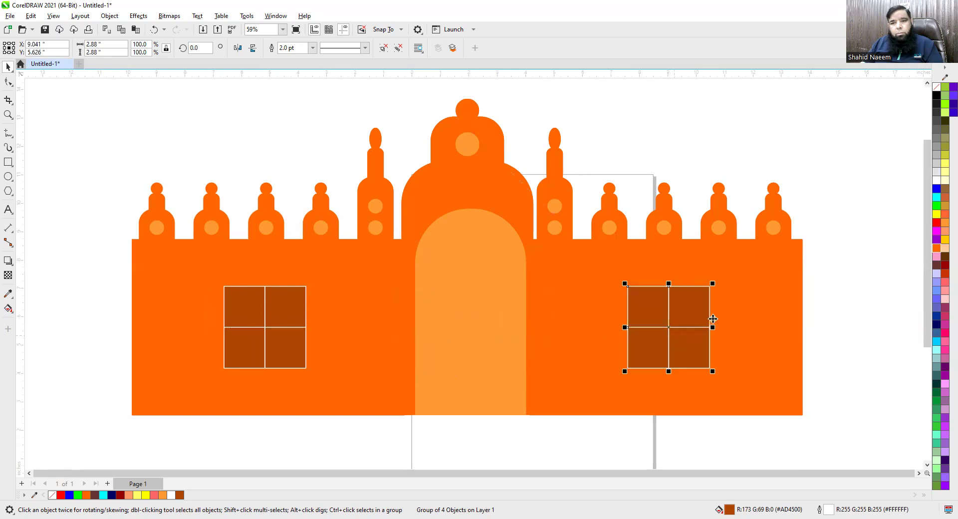
left_click(818, 160)
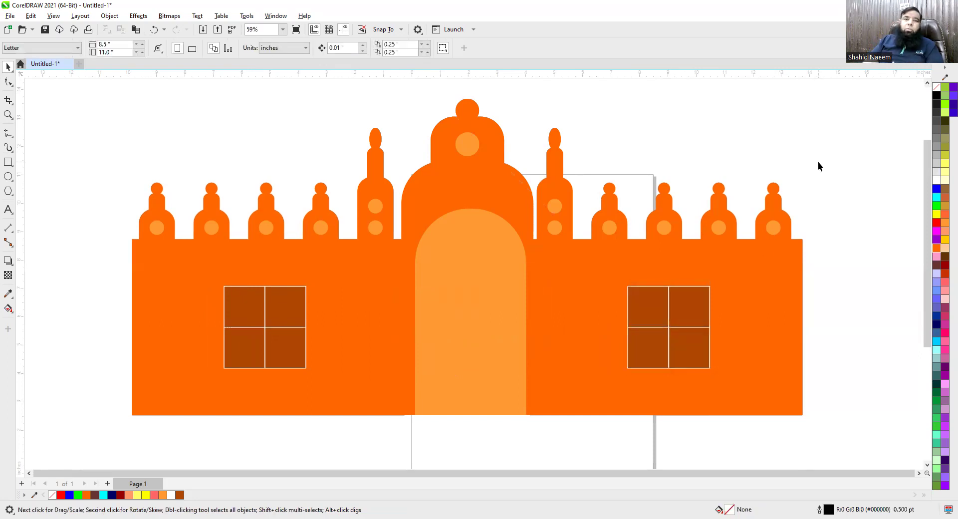